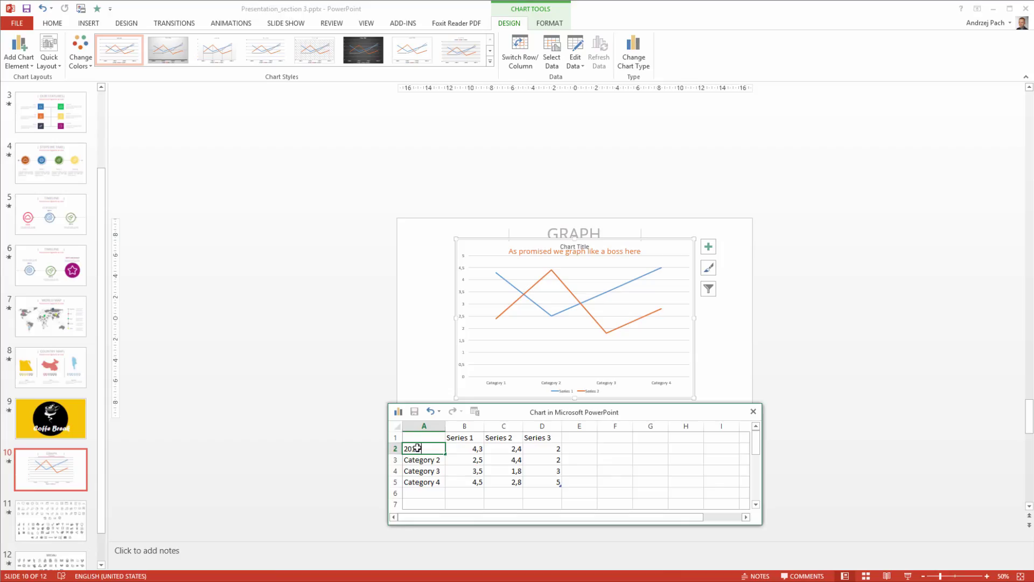
# Bring up slide 10, GRAPH, showing only its title and orange subtitle.
pyautogui.write('2012')
pyautogui.press('Return')
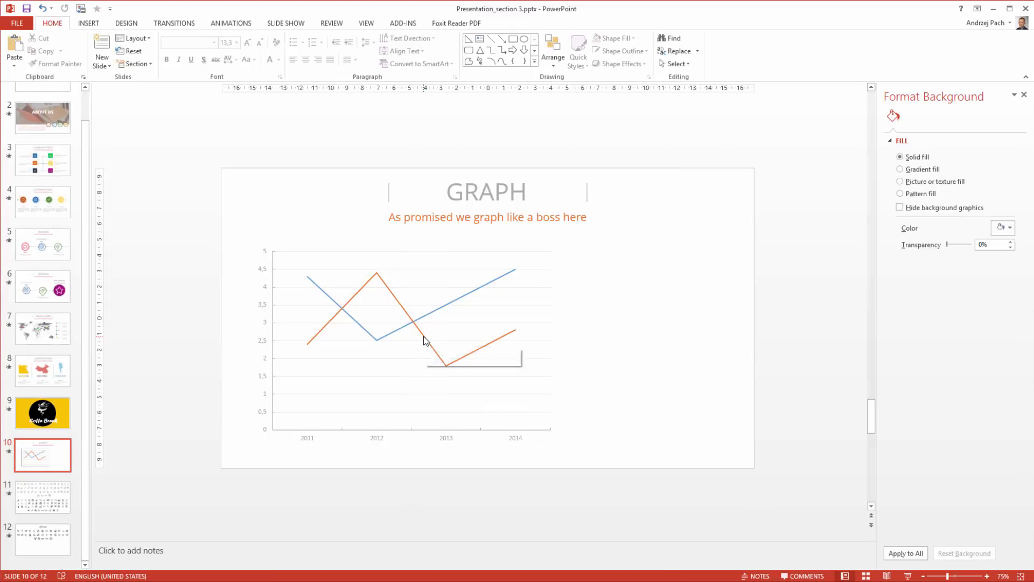
pyautogui.click(436, 354)
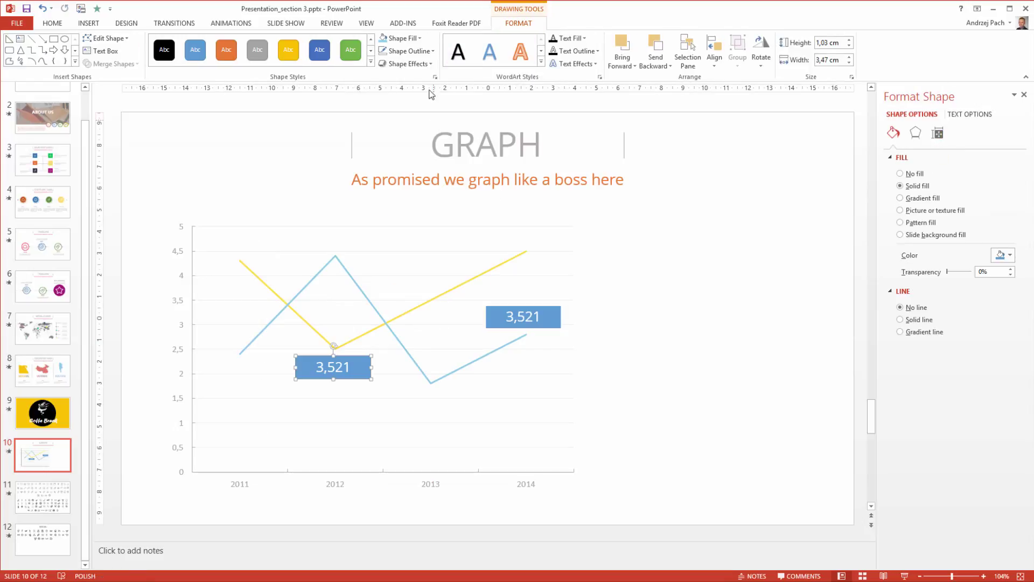
pyautogui.click(404, 38)
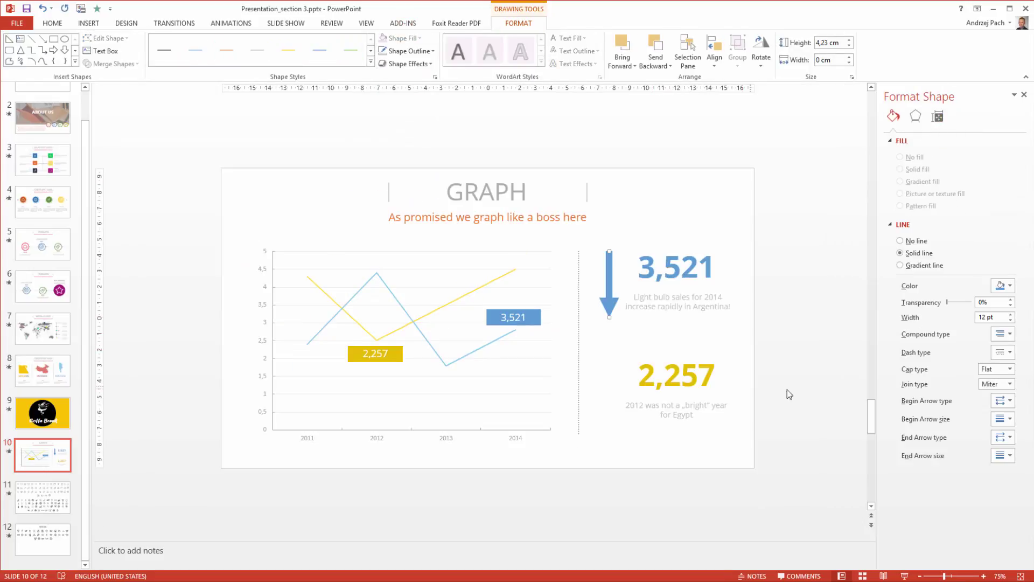
pyautogui.click(1011, 320)
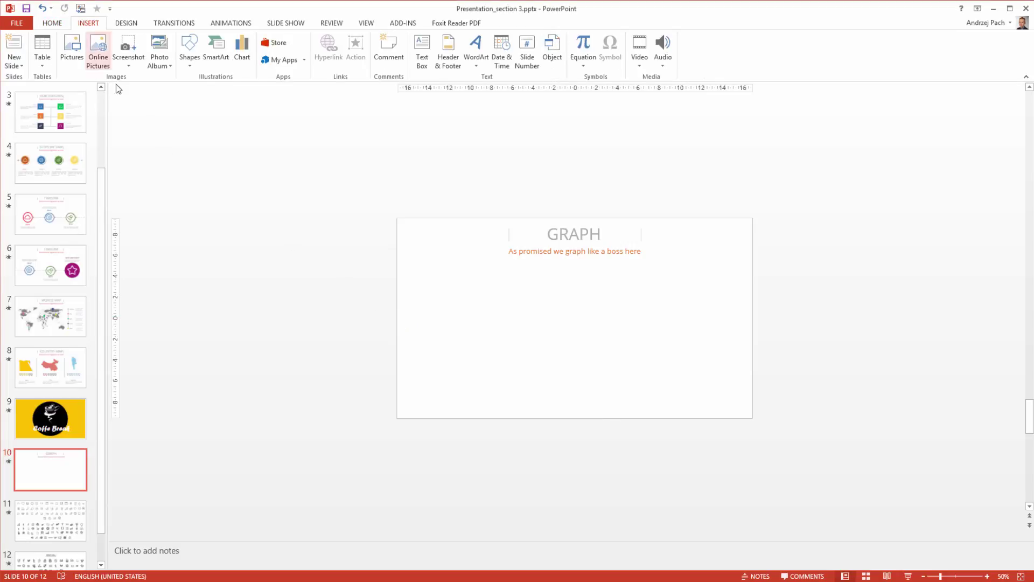
# In Insert Chart, browse the Bar and X Y (Scatter) types, then choose the basic Line chart.
pyautogui.click(247, 59)
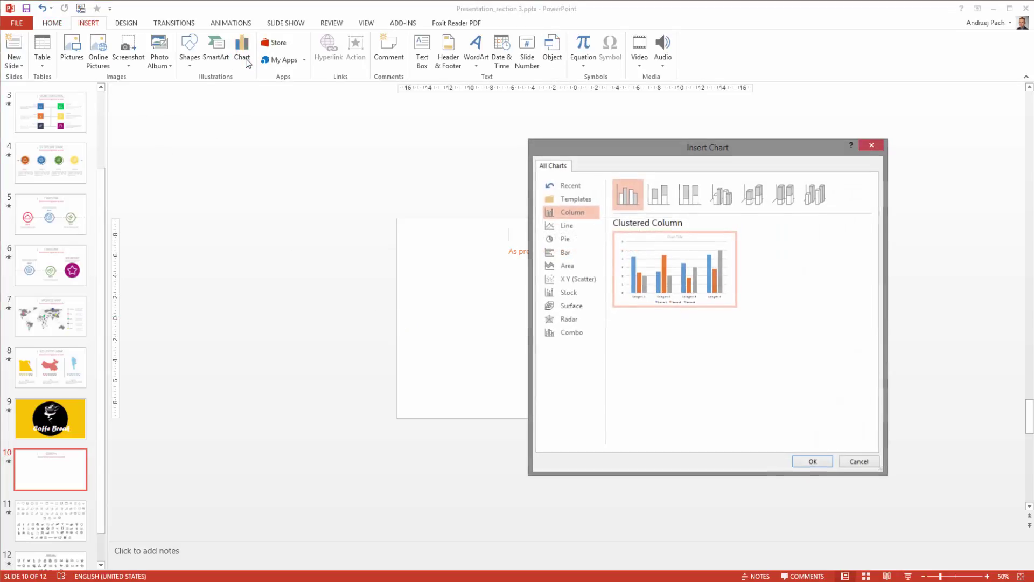
pyautogui.click(572, 249)
pyautogui.click(579, 278)
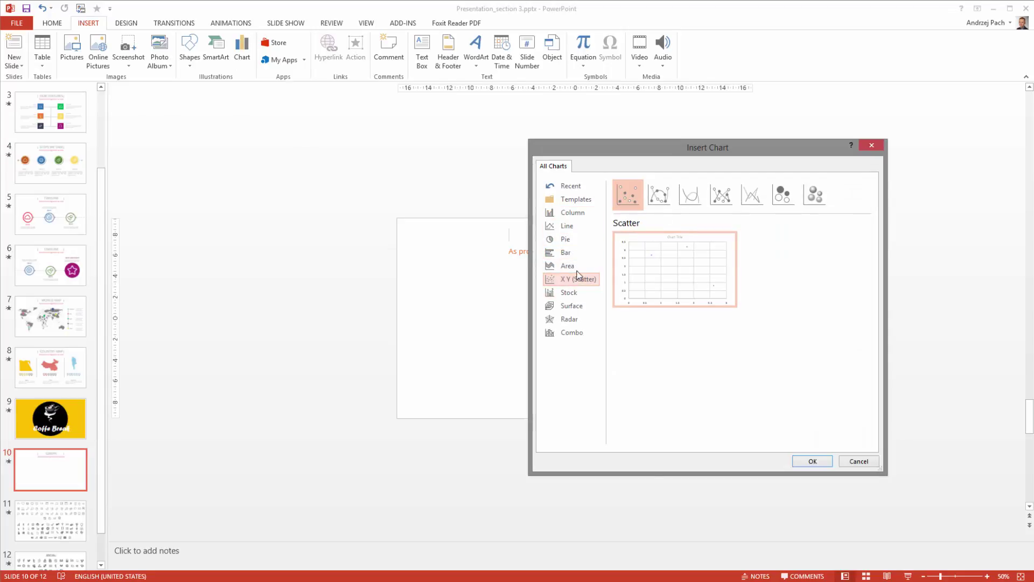
pyautogui.click(569, 226)
pyautogui.moveTo(639, 267)
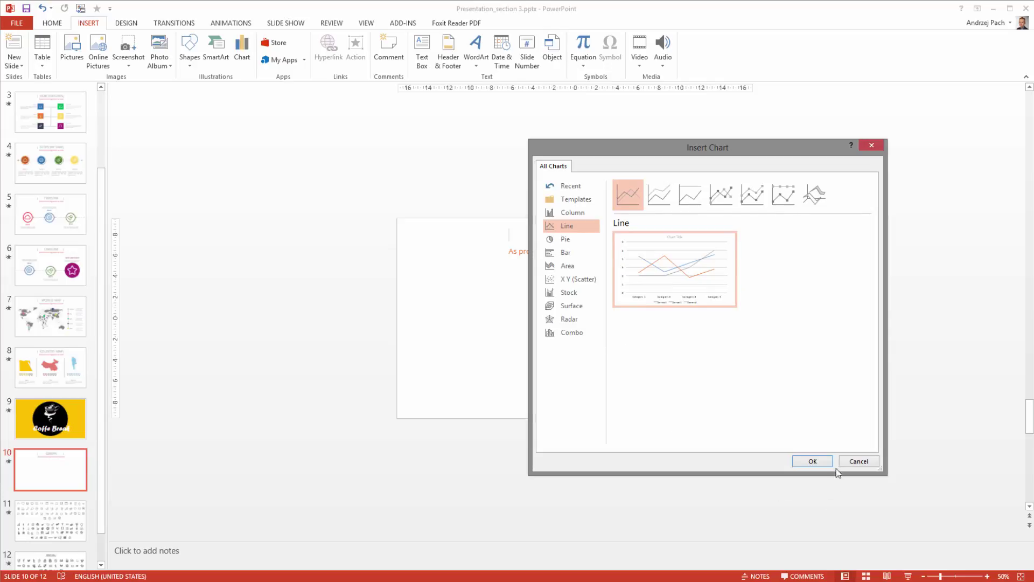
# Insert the line chart, drop Series 3, and enter the categories 2011, 2012, 2013, 2014.
pyautogui.click(812, 461)
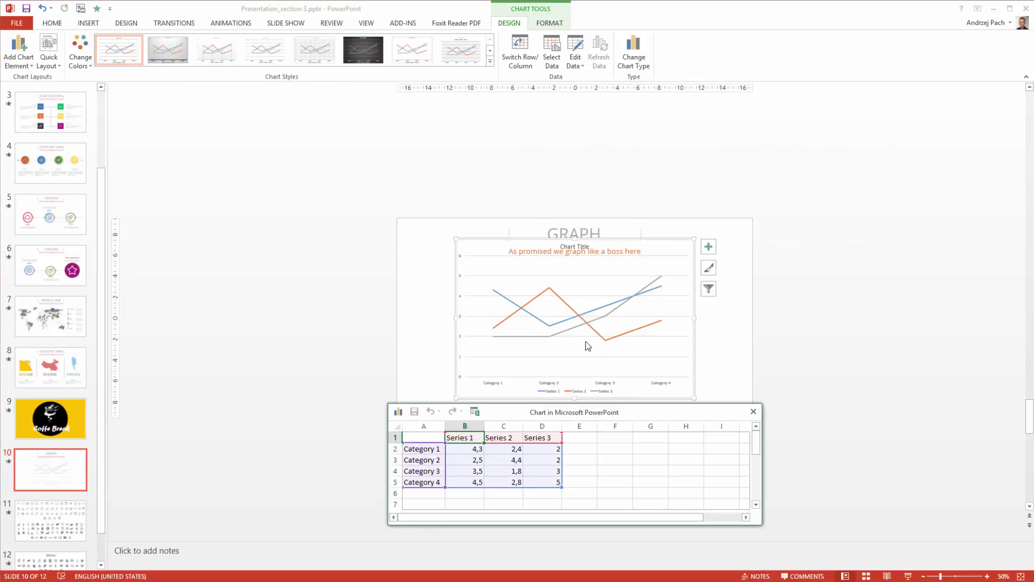
pyautogui.moveTo(562, 487); pyautogui.dragTo(522, 487)
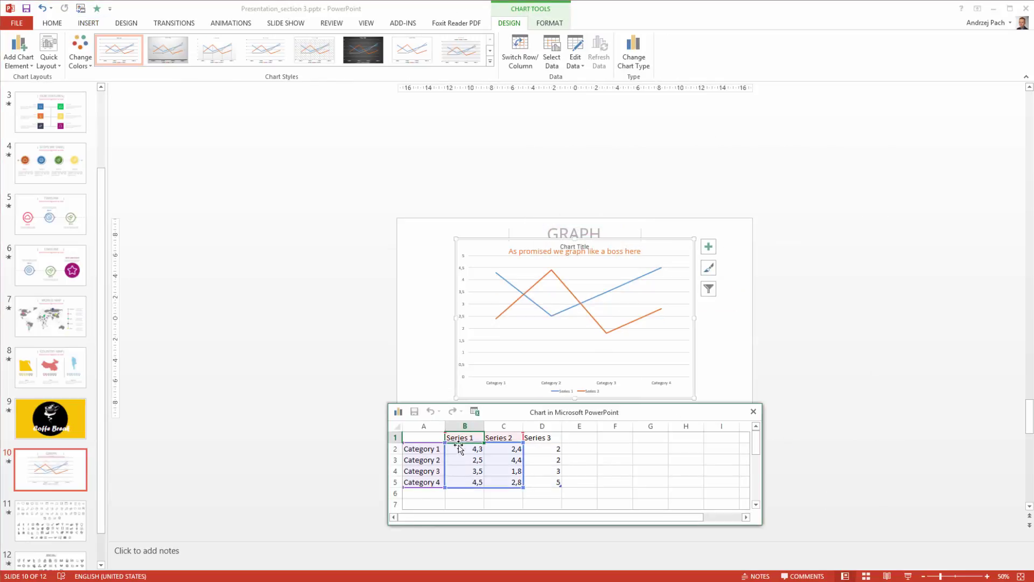
pyautogui.click(412, 449)
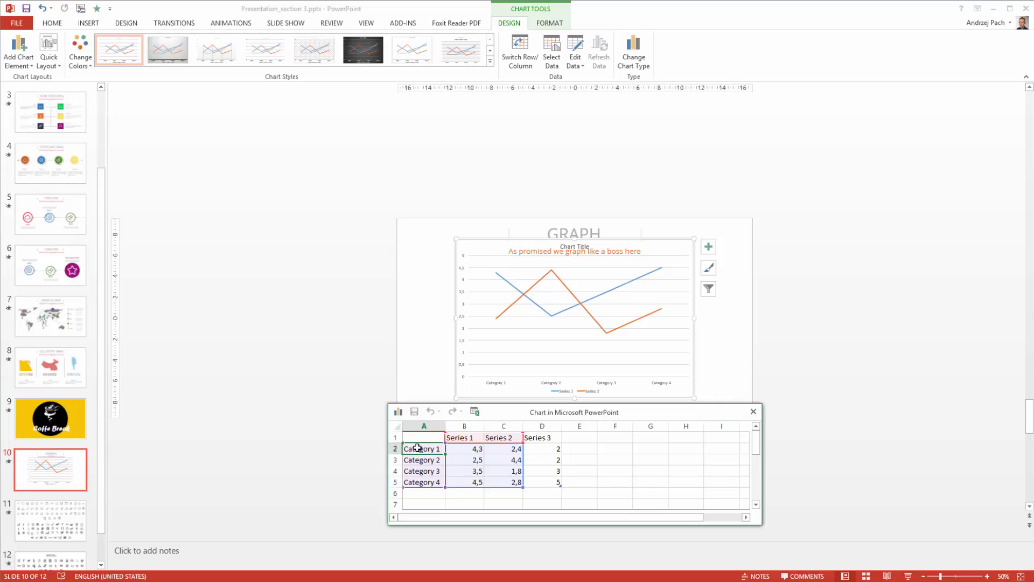
pyautogui.write('201')
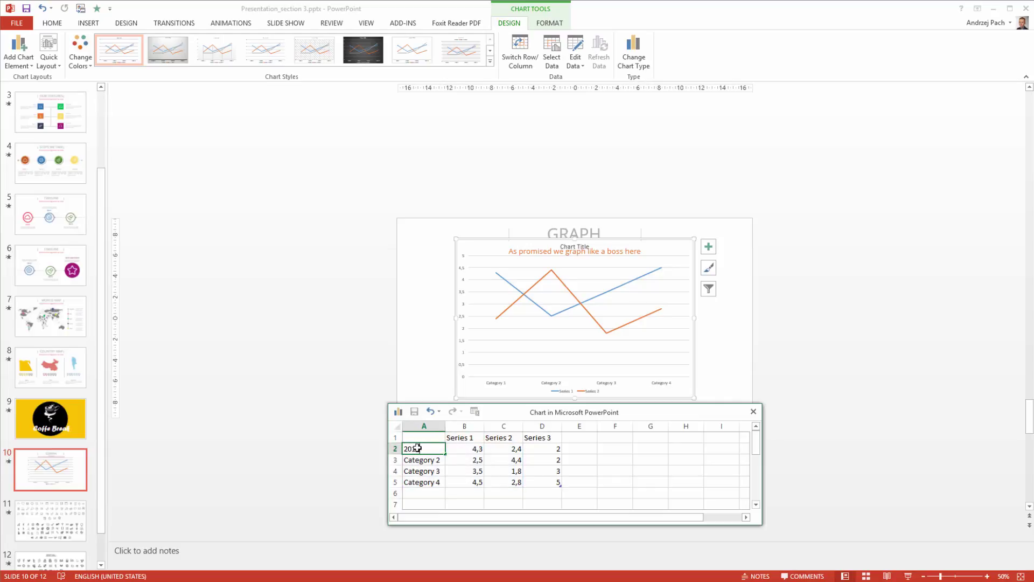
pyautogui.write('1')
pyautogui.press('Return')
pyautogui.write('2012')
pyautogui.press('Return')
pyautogui.write('2013')
pyautogui.press('Return')
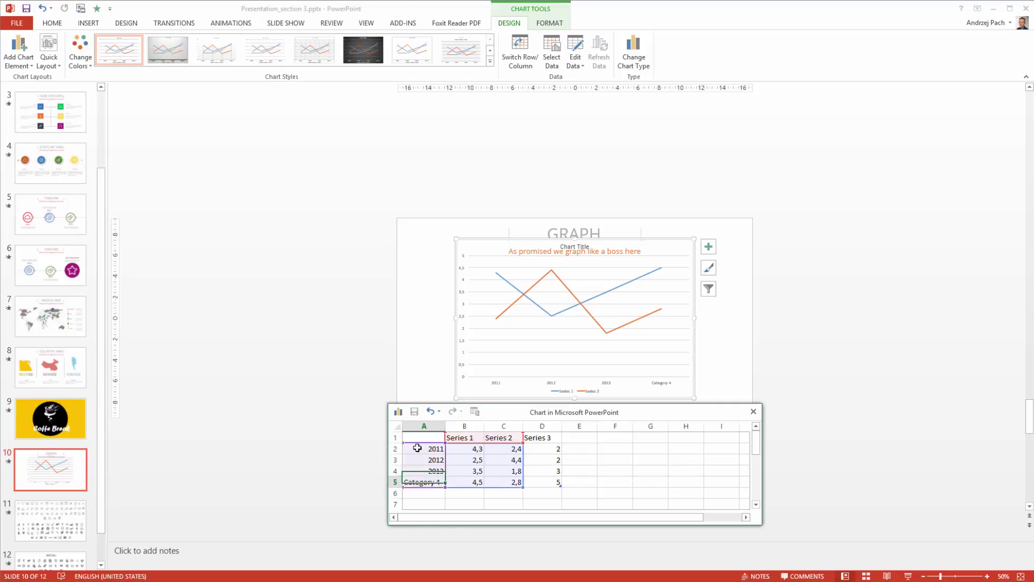
pyautogui.write('2014')
pyautogui.press('Return')
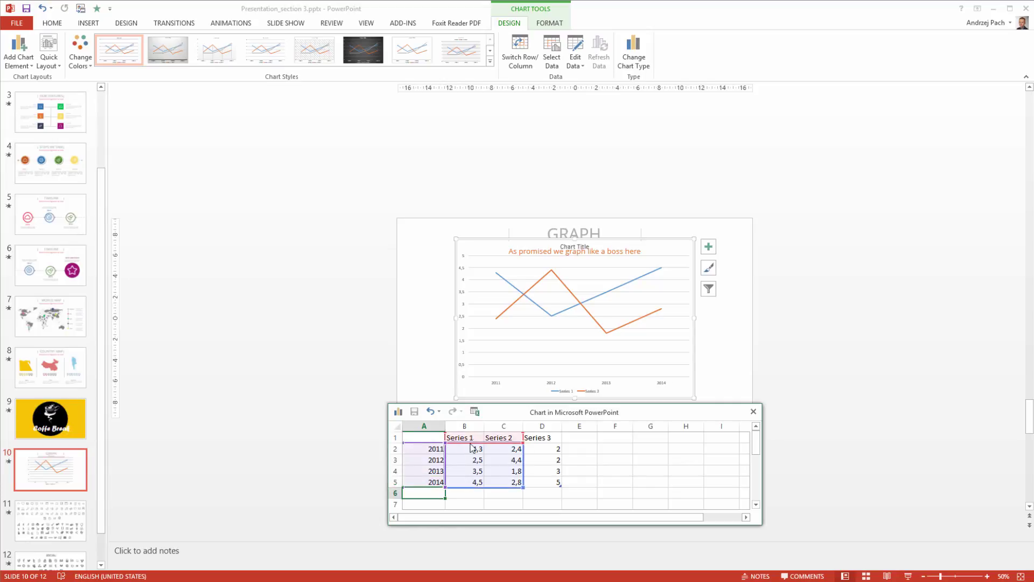
# Rename the two series Egypt and Argentina and close the data sheet.
pyautogui.click(463, 438)
pyautogui.write('E')
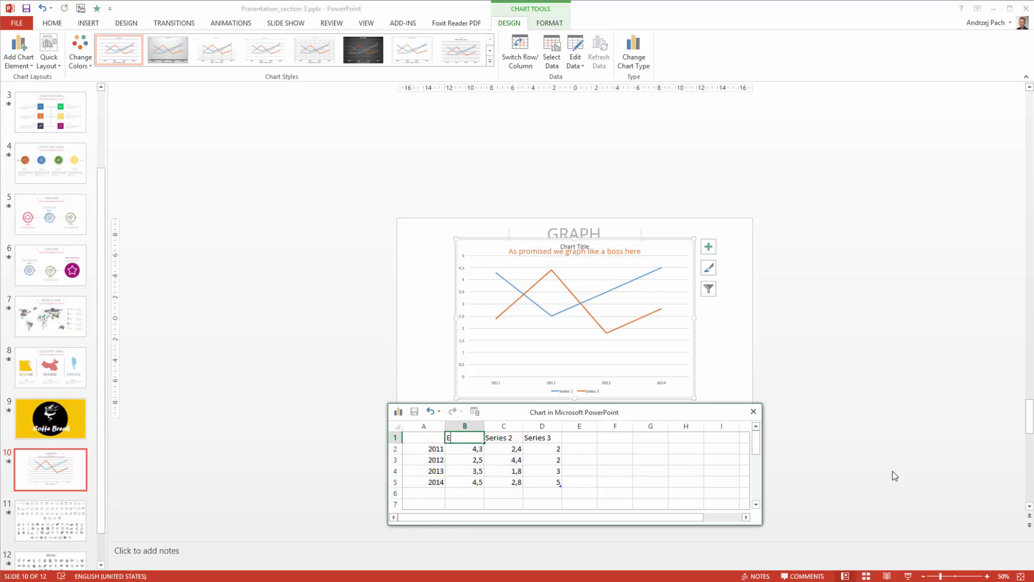
pyautogui.write('gypt')
pyautogui.press('Tab')
pyautogui.write('Ar')
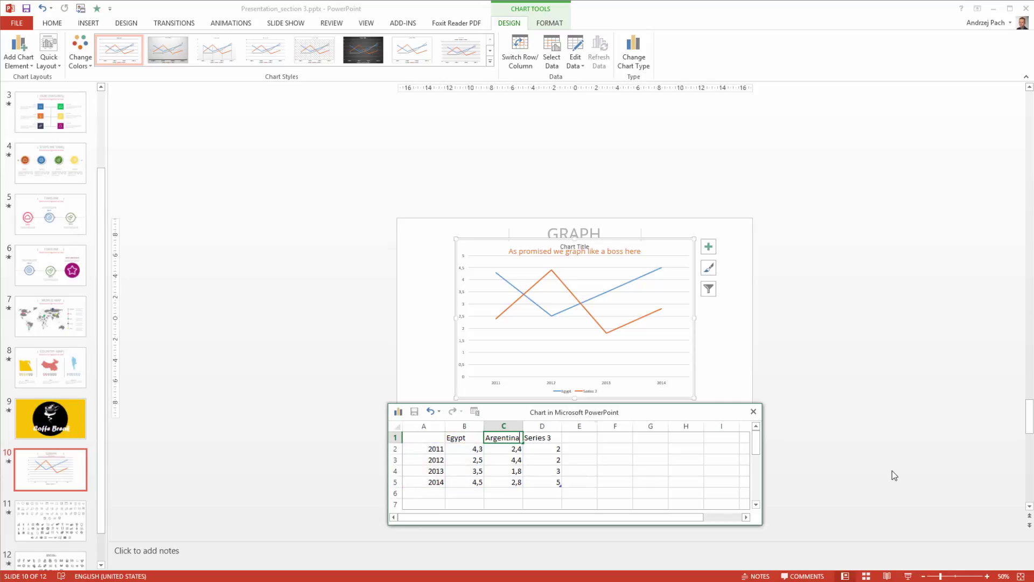
pyautogui.press('Tab')
pyautogui.click(463, 437)
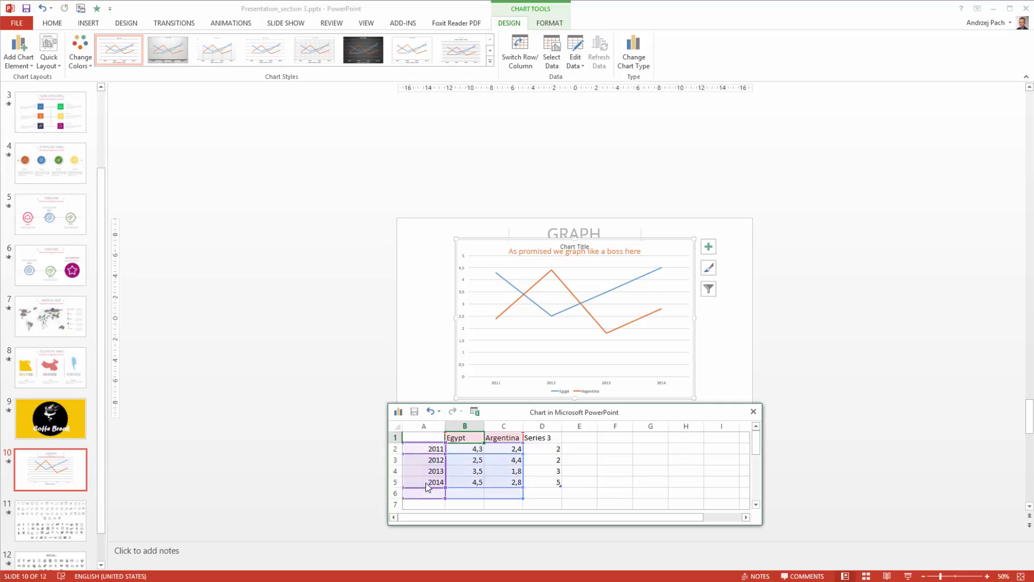
pyautogui.click(753, 411)
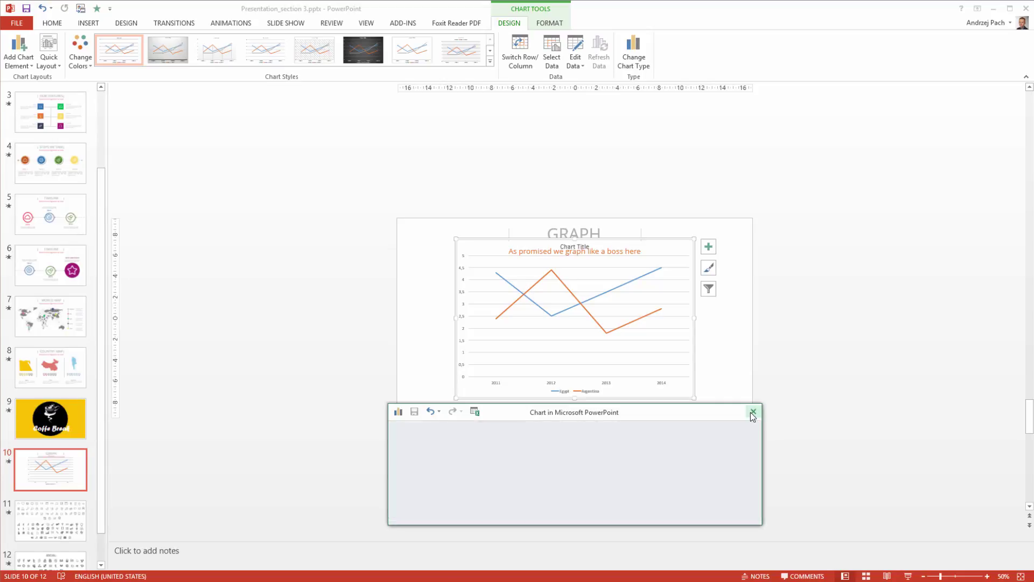
# Move the chart below the subtitle, turn off Legend and Chart Title, and narrow the plot area.
pyautogui.scroll(2, 561, 318)
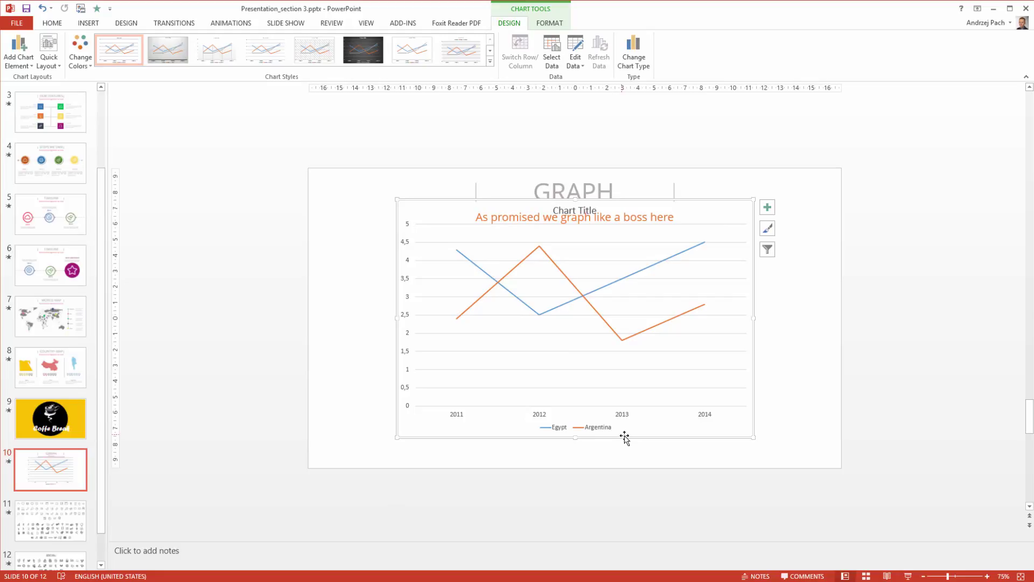
pyautogui.moveTo(627, 439); pyautogui.dragTo(567, 468)
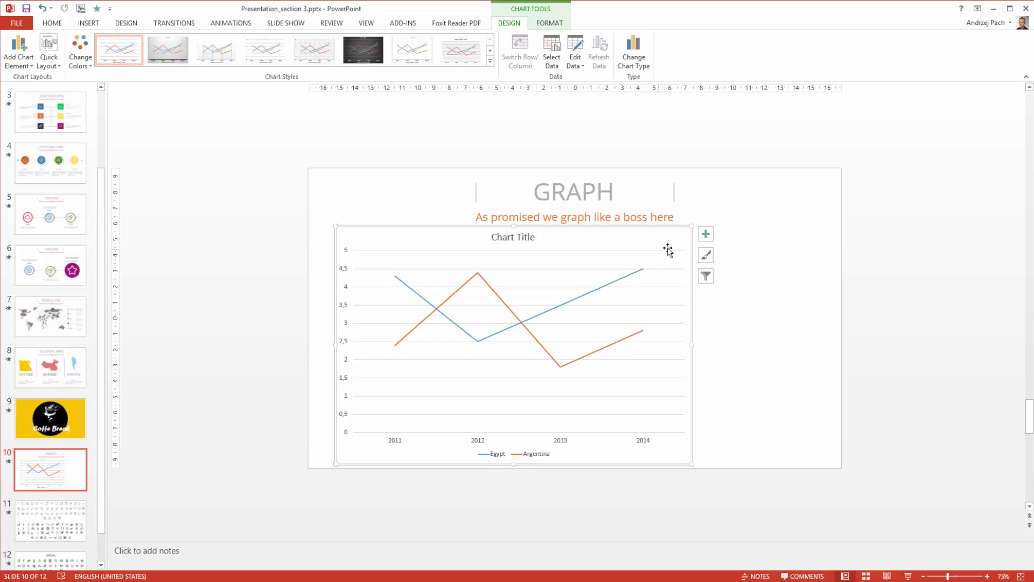
pyautogui.click(706, 237)
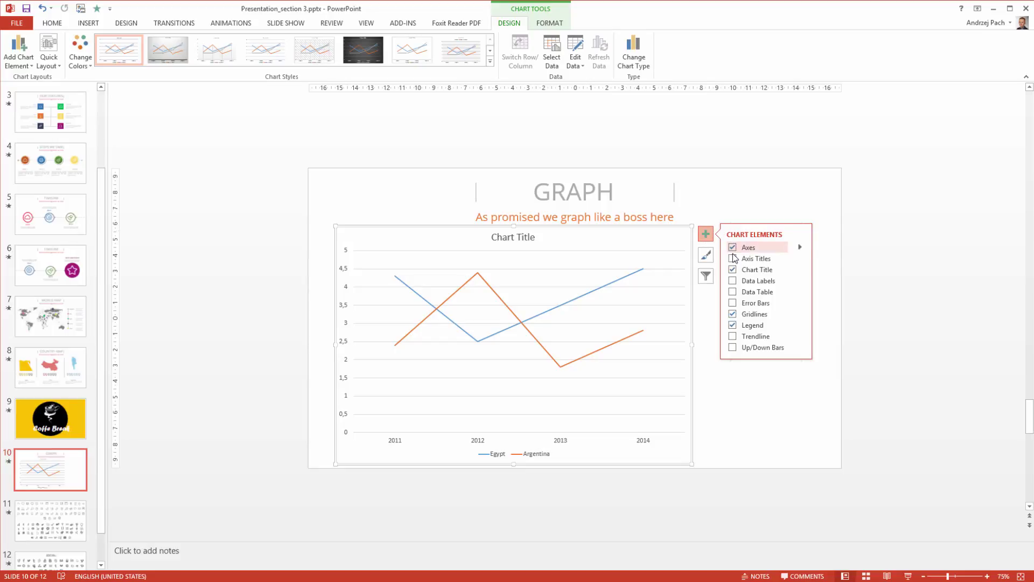
pyautogui.click(732, 325)
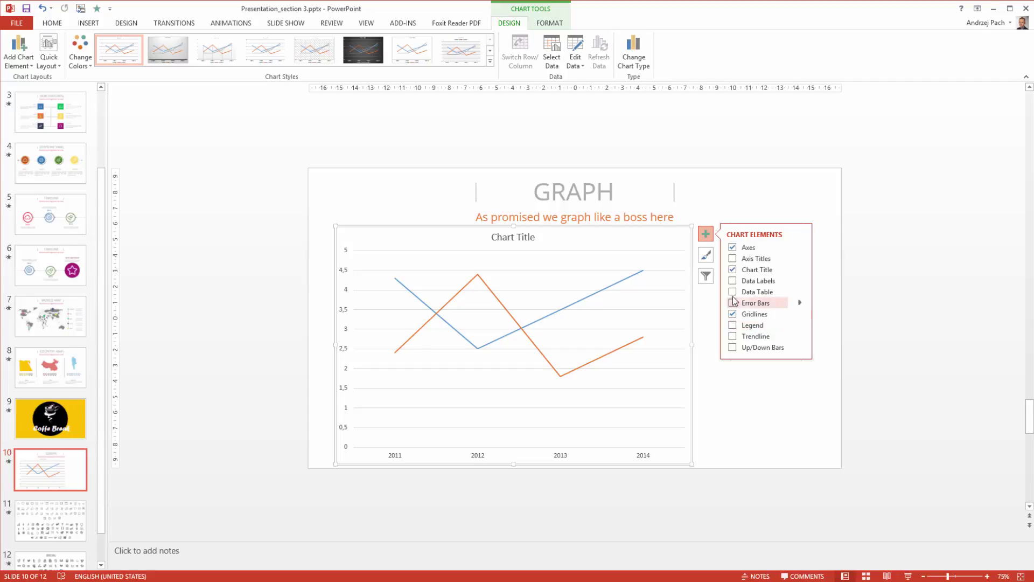
pyautogui.click(732, 270)
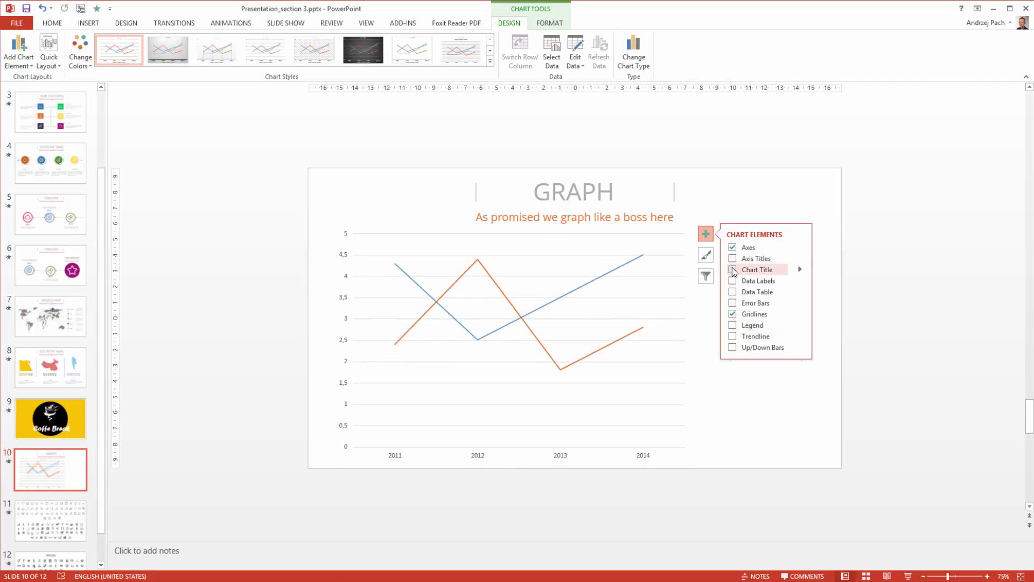
pyautogui.moveTo(650, 263); pyautogui.dragTo(640, 269)
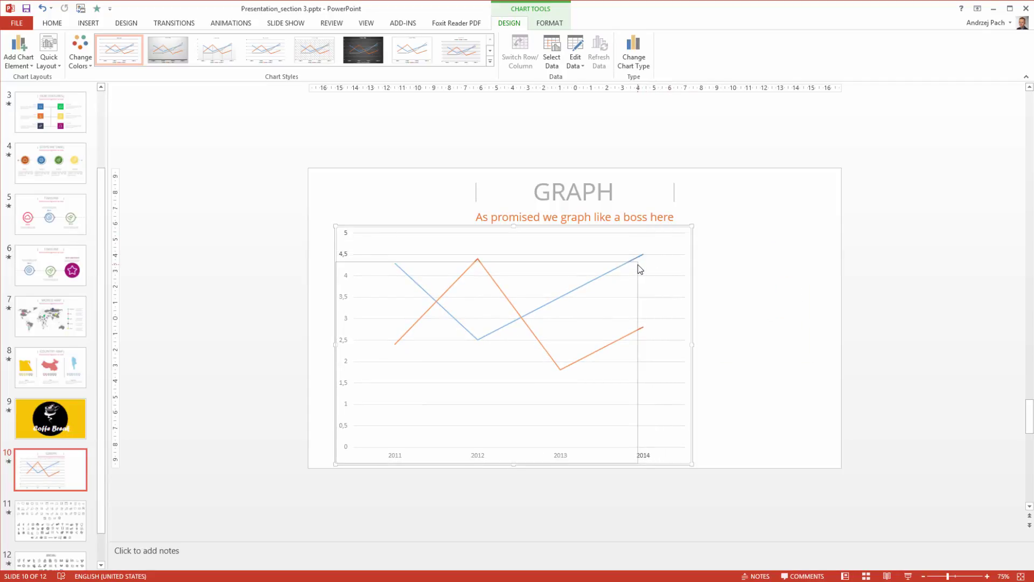
pyautogui.click(511, 250)
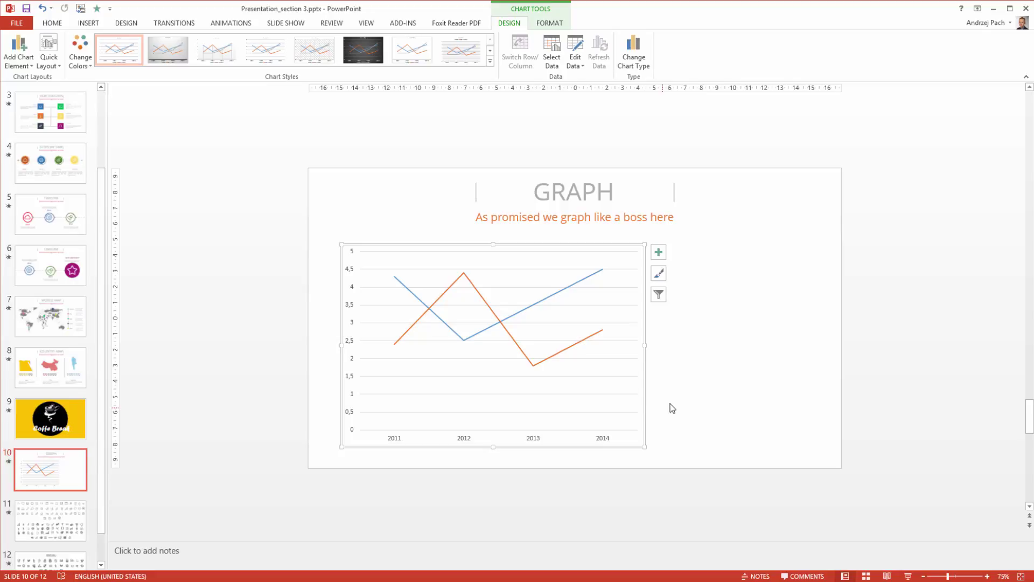
# Format the chart's major gridlines as a solid line with the Round Dot dash type.
pyautogui.rightClick(600, 361)
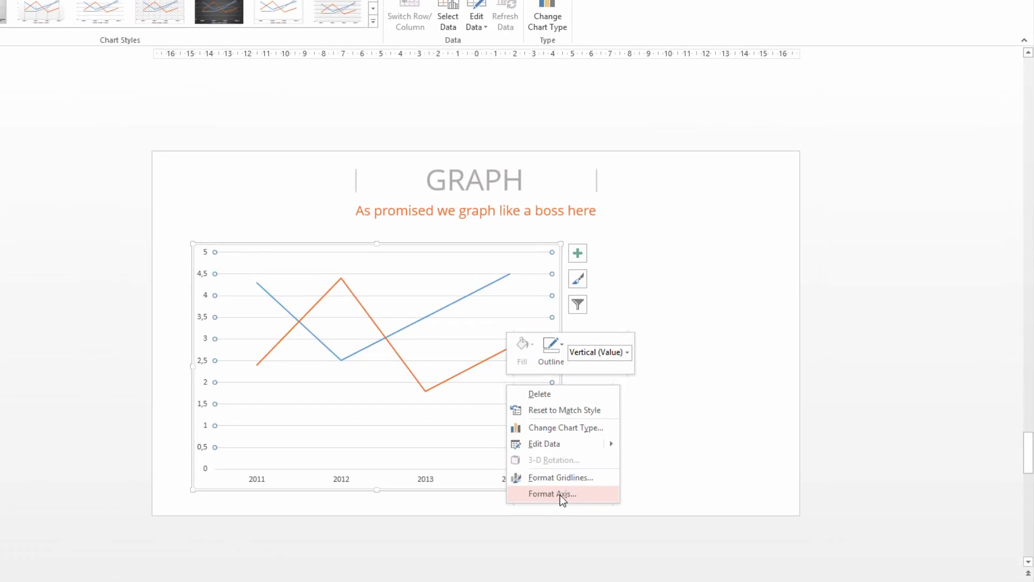
pyautogui.click(561, 493)
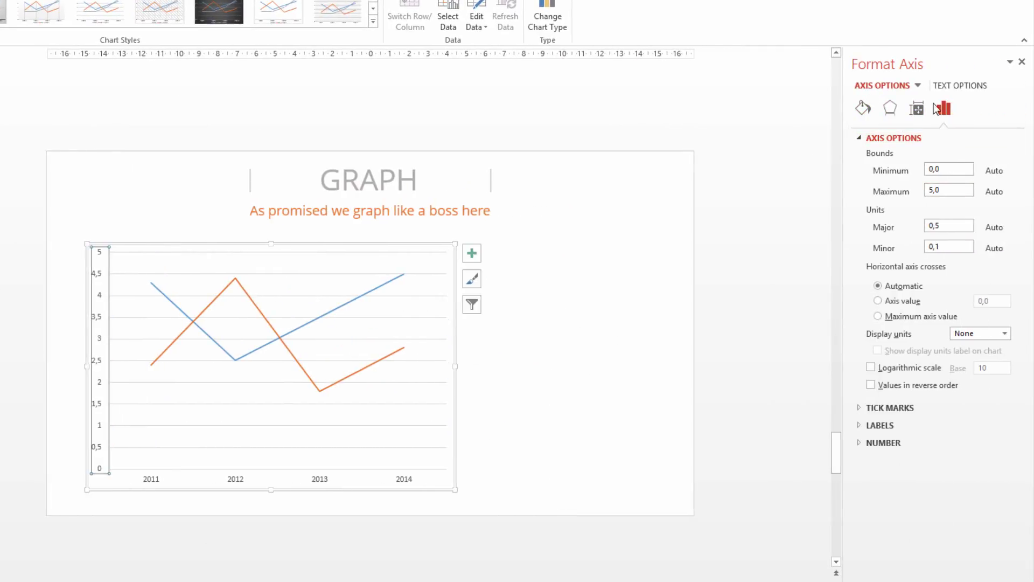
pyautogui.click(918, 86)
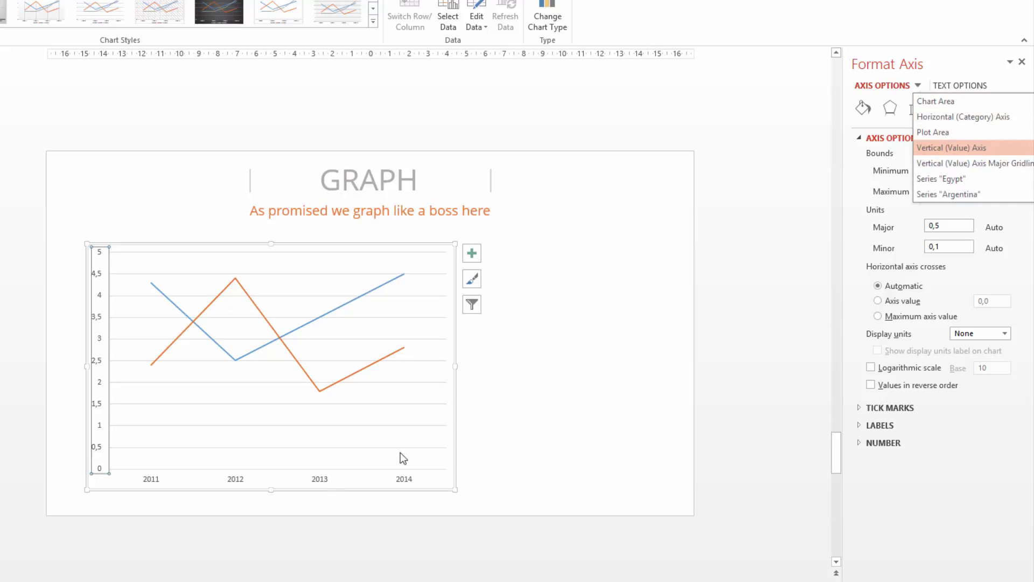
pyautogui.click(423, 403)
pyautogui.click(422, 403)
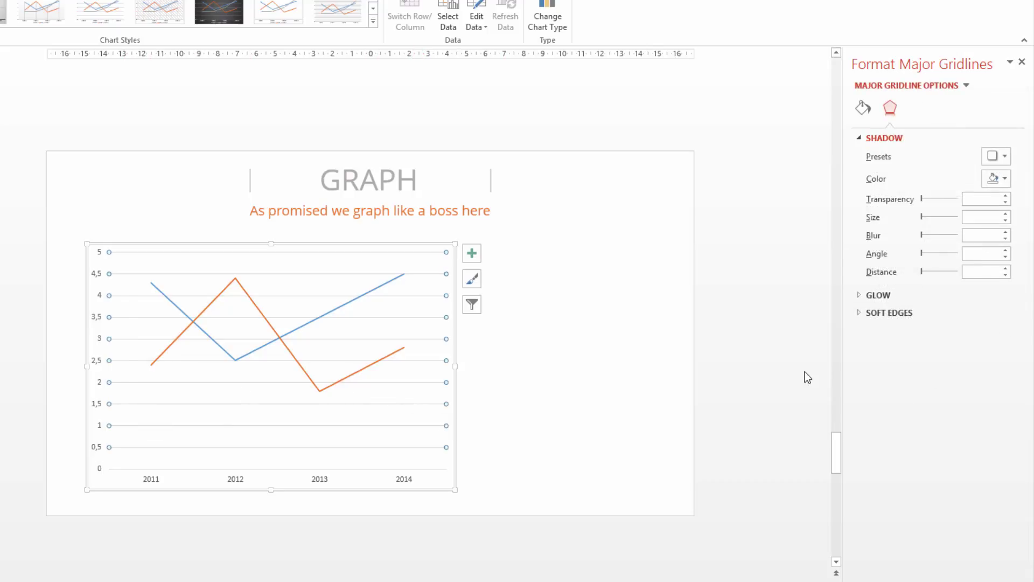
pyautogui.click(869, 107)
pyautogui.click(1005, 229)
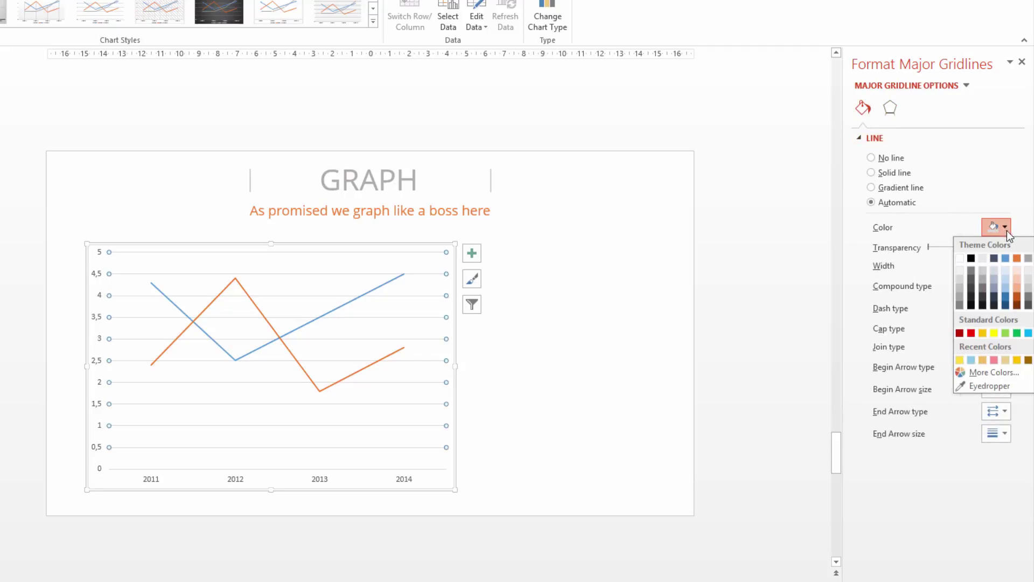
pyautogui.click(868, 354)
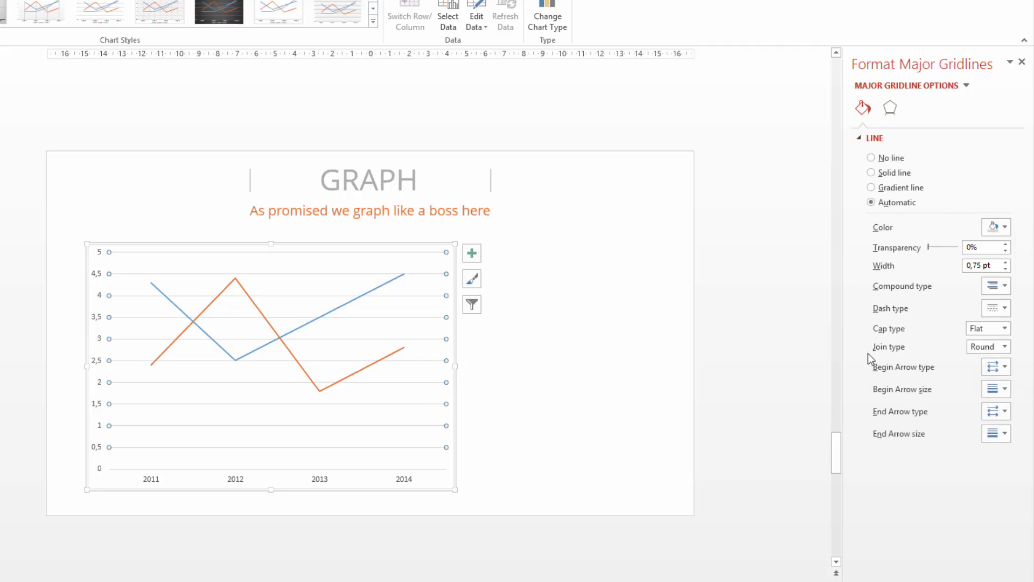
pyautogui.click(1003, 308)
pyautogui.click(1008, 335)
# Set the text fill of the year and value axis labels to a light grey.
pyautogui.click(401, 480)
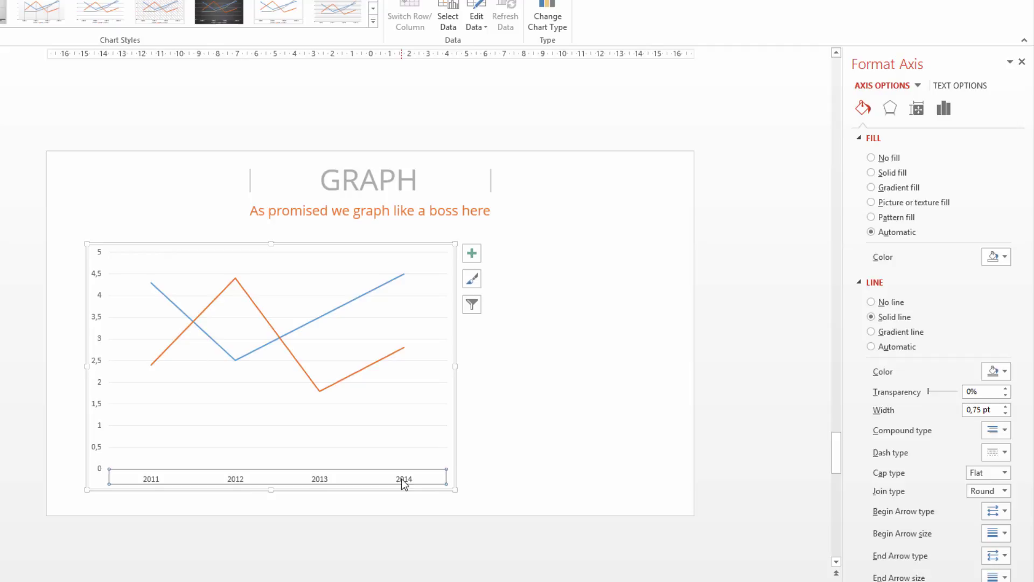
pyautogui.click(969, 89)
pyautogui.click(997, 246)
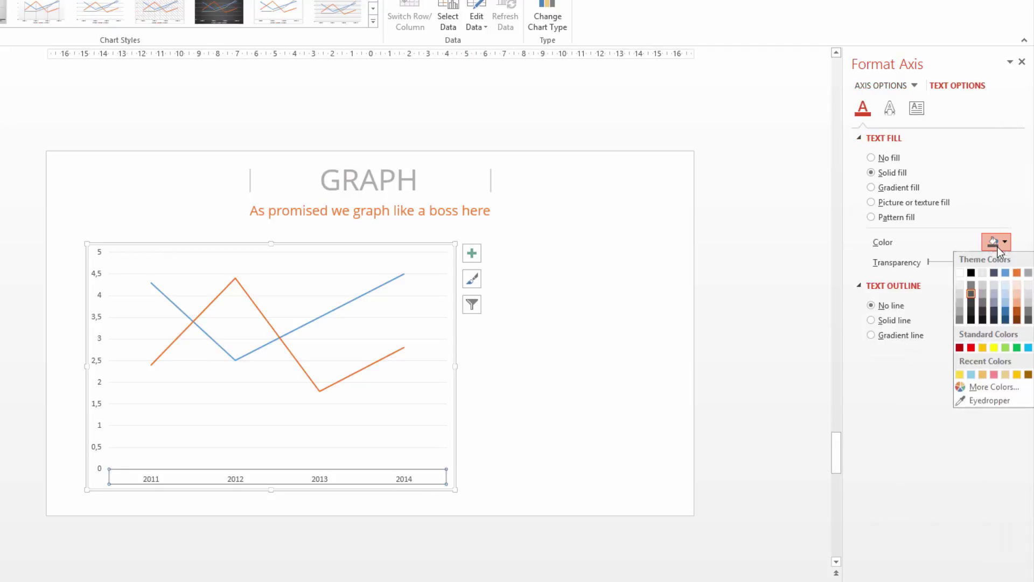
pyautogui.click(960, 313)
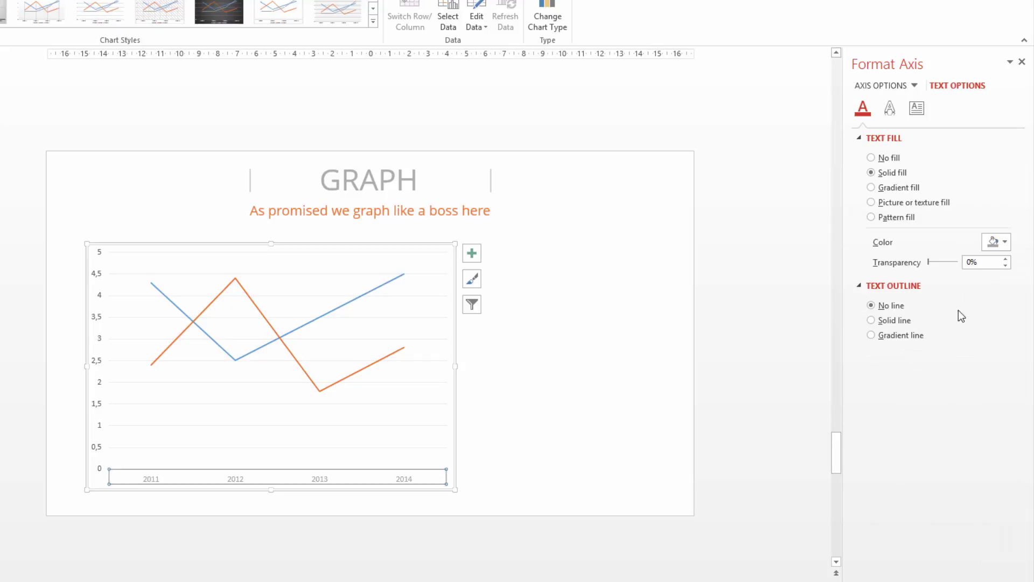
pyautogui.click(107, 457)
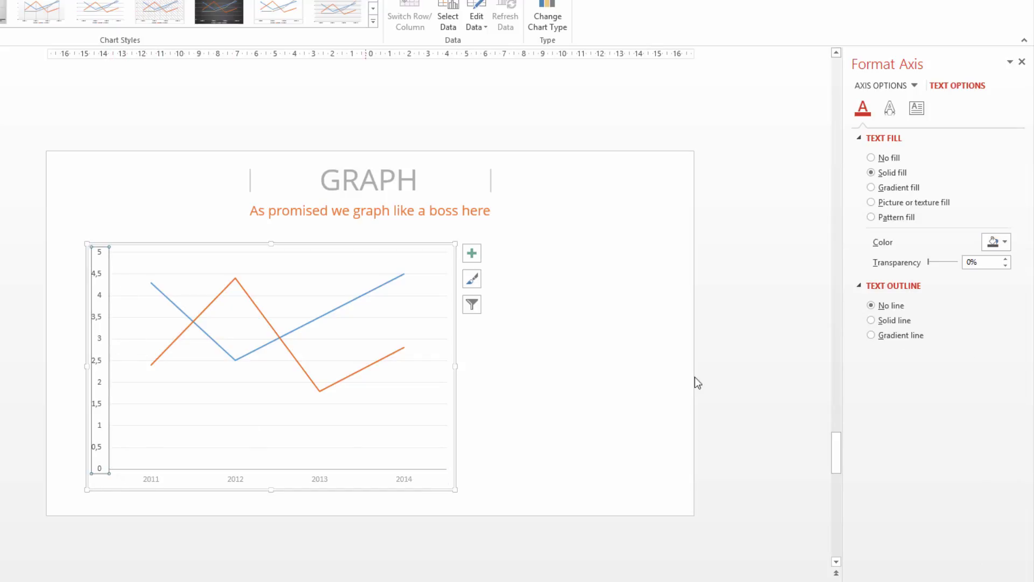
pyautogui.click(997, 242)
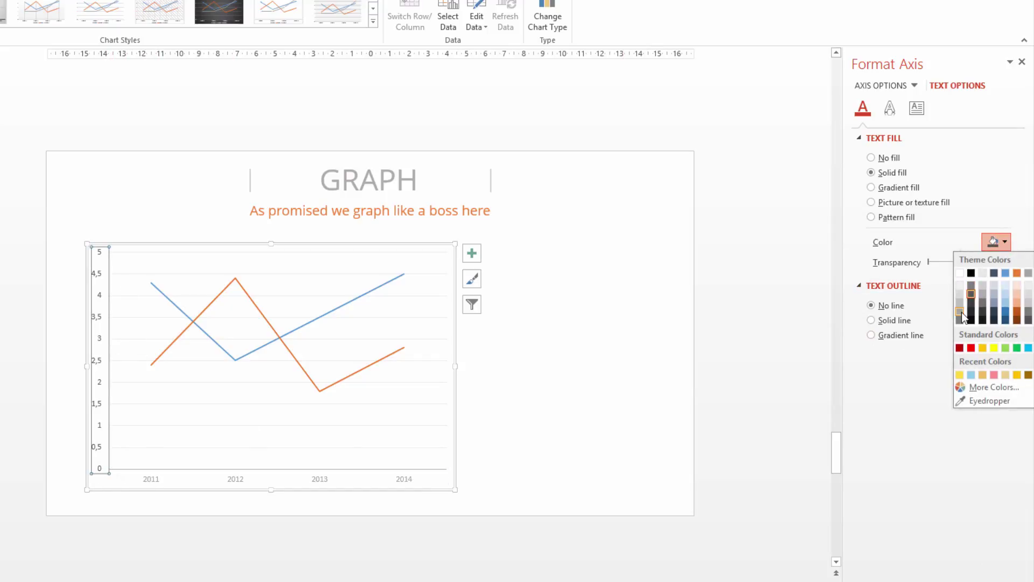
pyautogui.click(959, 316)
pyautogui.click(611, 474)
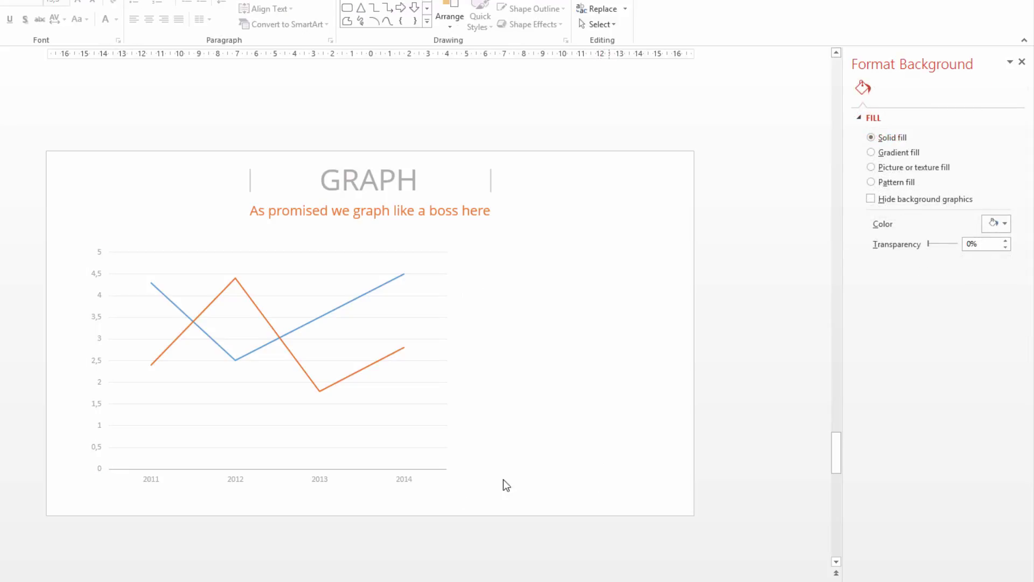
pyautogui.click(422, 476)
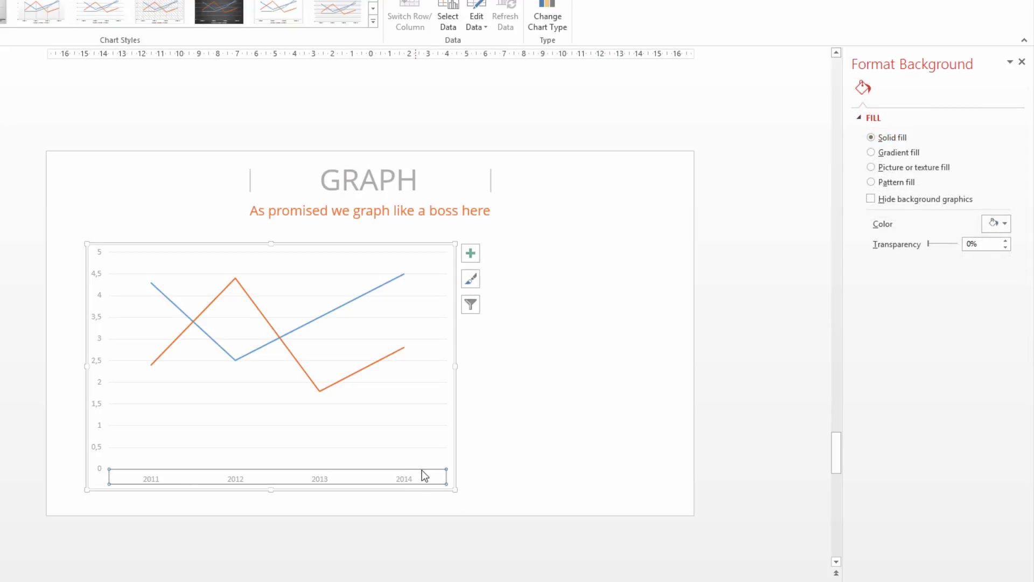
pyautogui.click(570, 472)
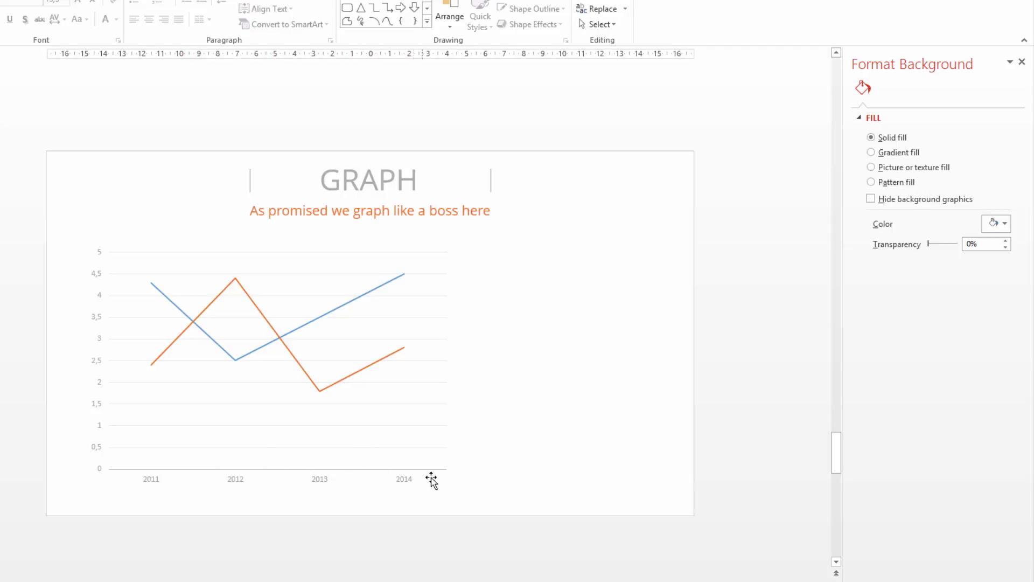
# Set the major tick mark type to Inside on both the horizontal and vertical axes.
pyautogui.click(155, 470)
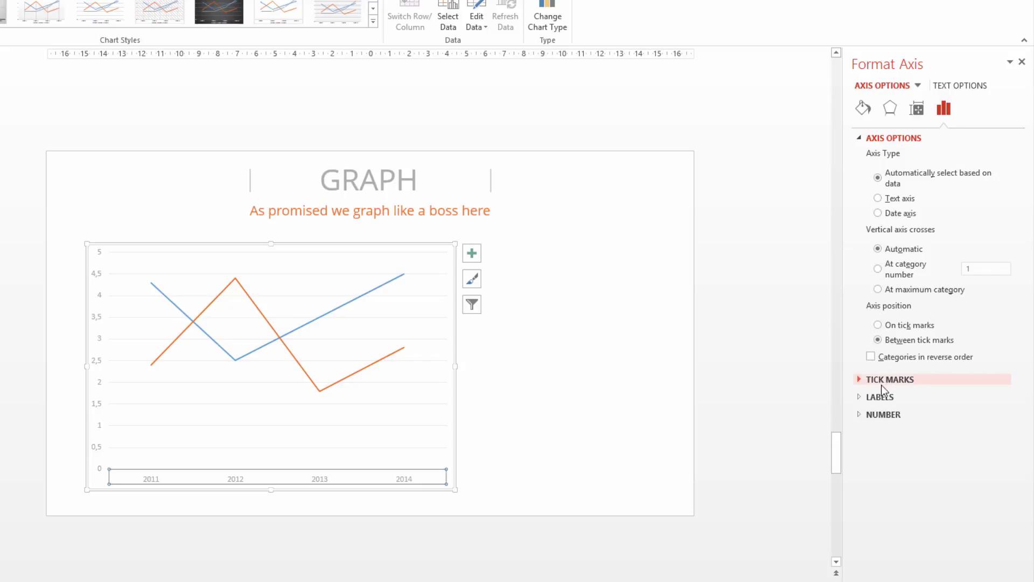
pyautogui.click(860, 380)
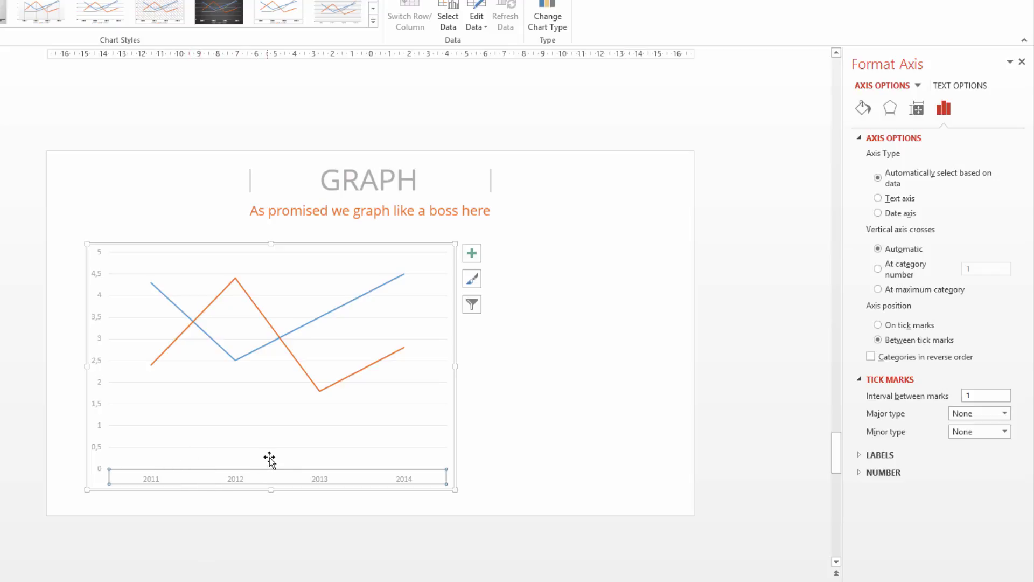
pyautogui.click(1004, 413)
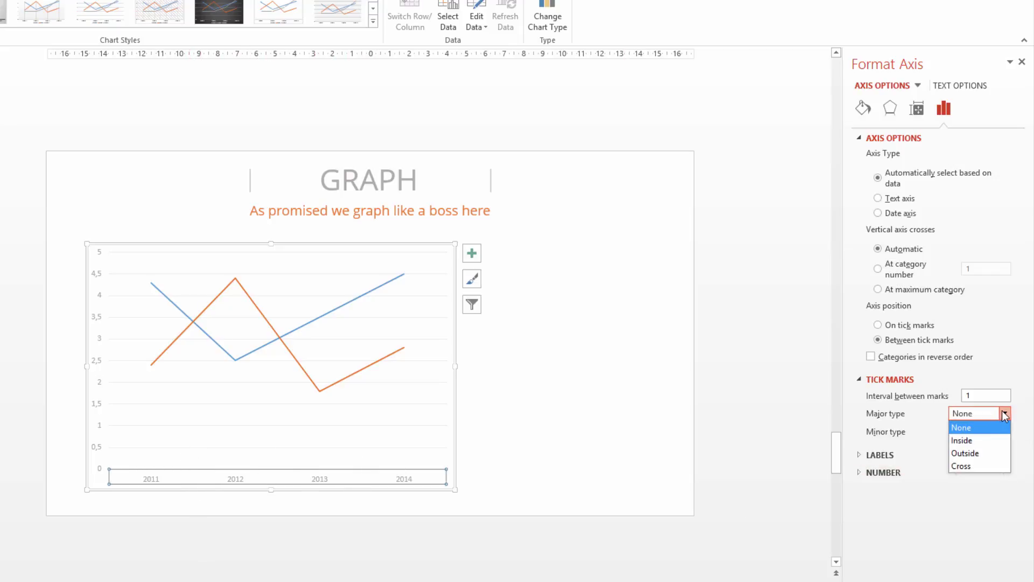
pyautogui.click(964, 441)
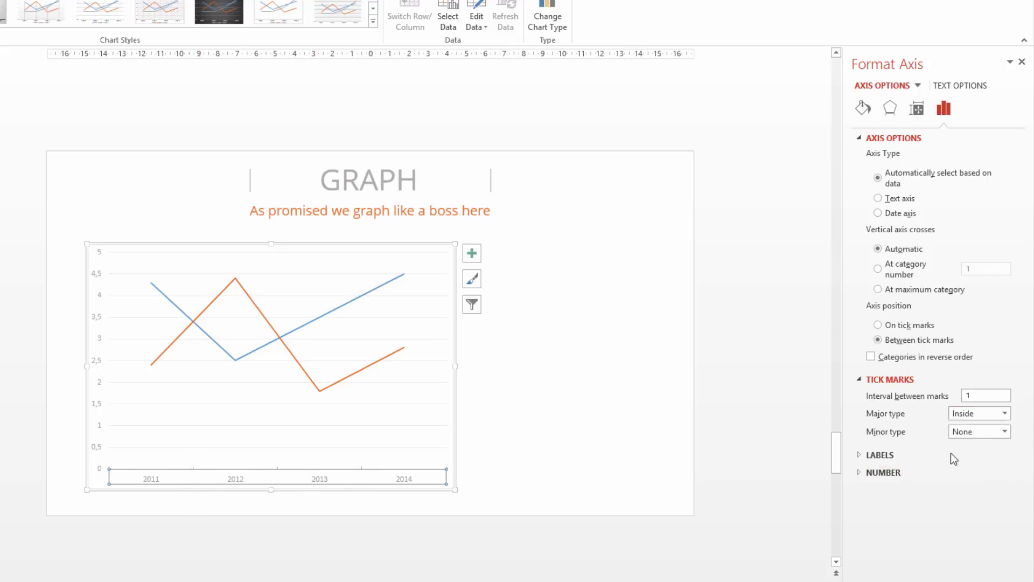
pyautogui.click(101, 433)
pyautogui.click(96, 431)
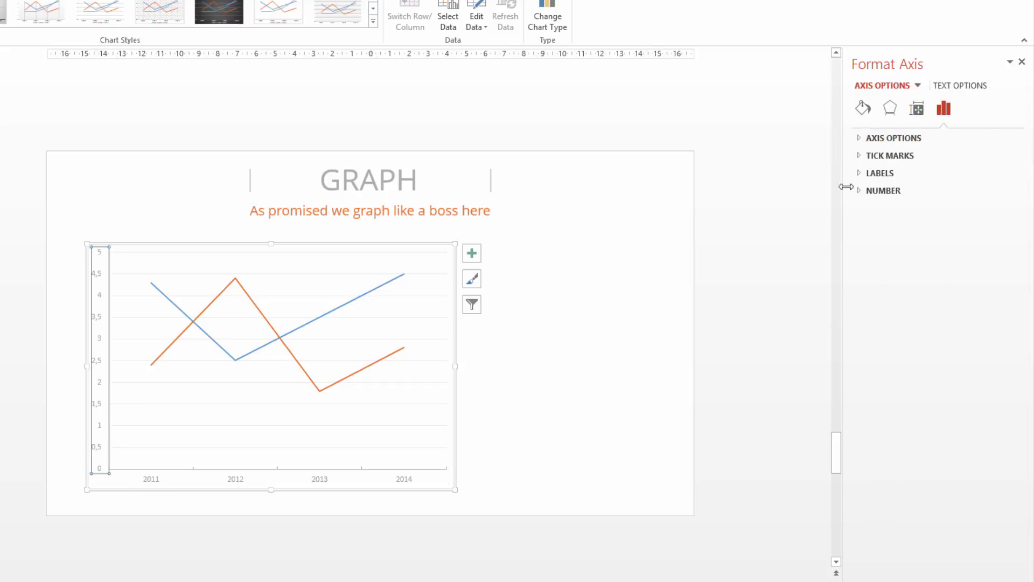
pyautogui.click(860, 156)
pyautogui.click(993, 172)
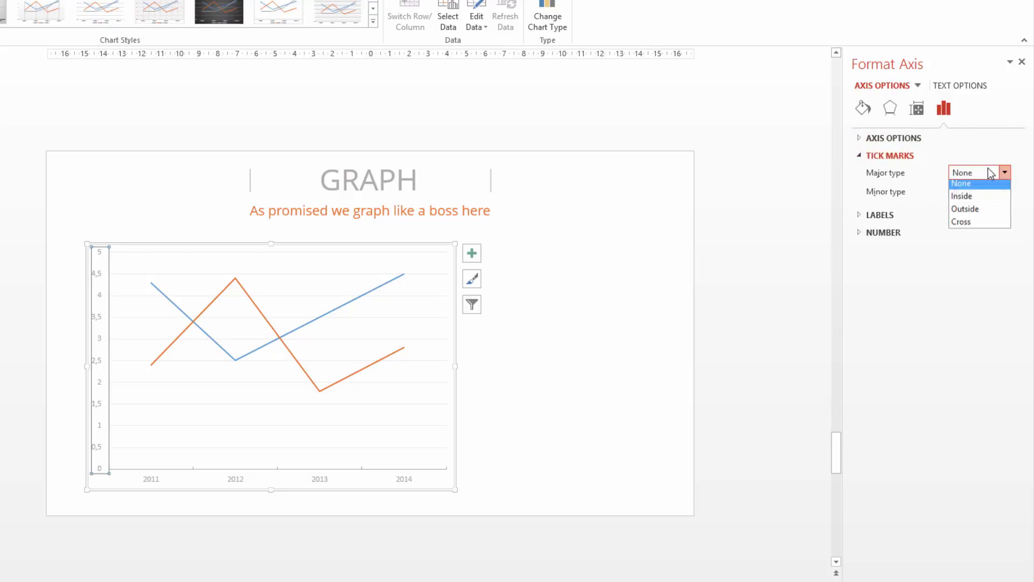
pyautogui.click(965, 200)
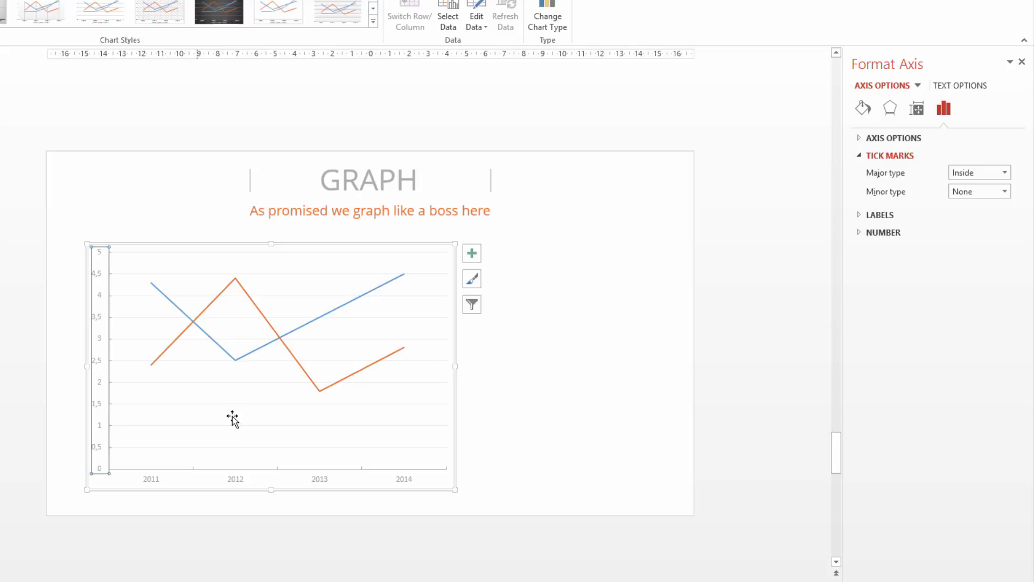
pyautogui.click(635, 467)
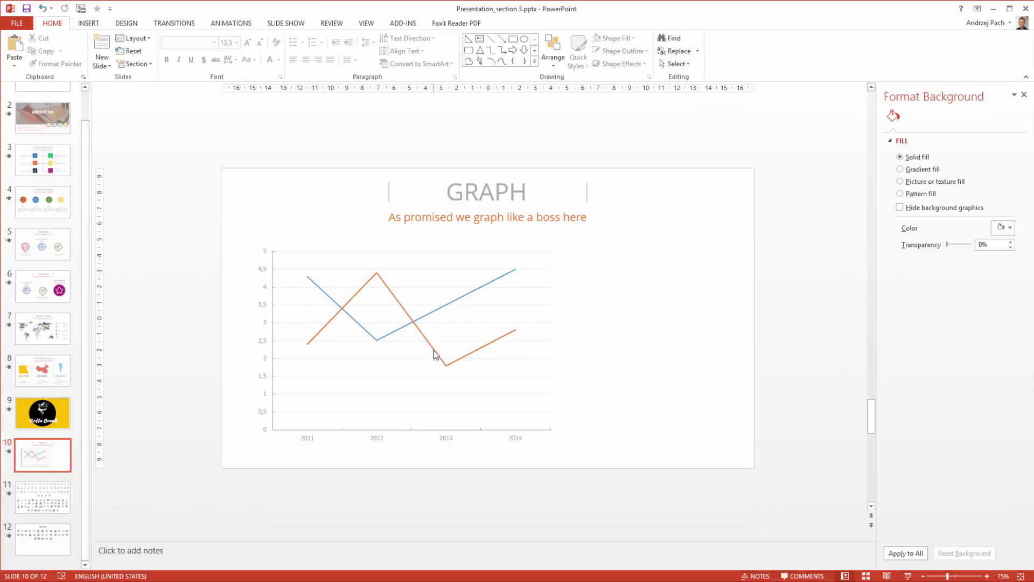
# Colour the Argentina line Light Blue and the Egypt line yellow in Format Data Series.
pyautogui.click(435, 354)
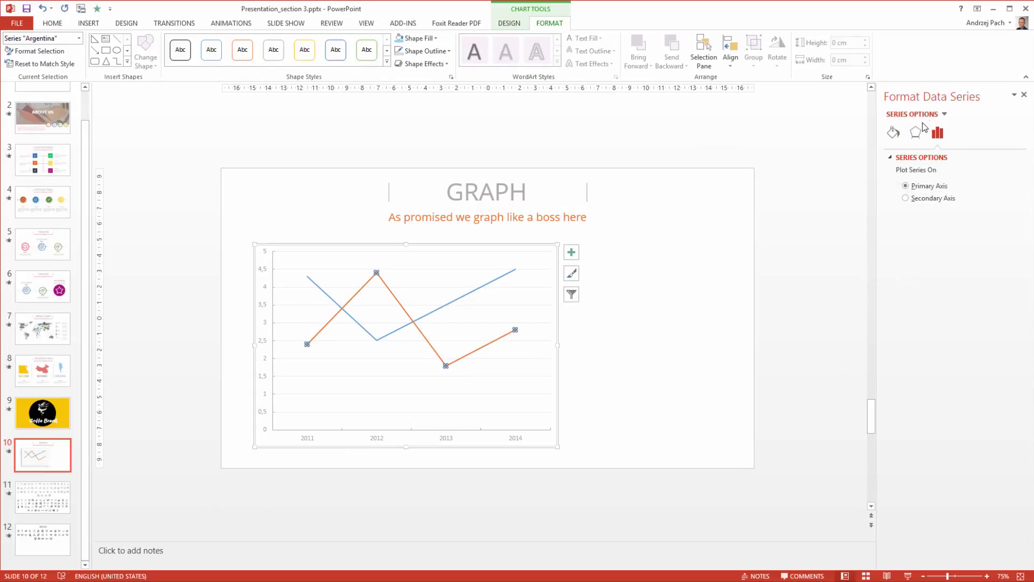
pyautogui.click(893, 134)
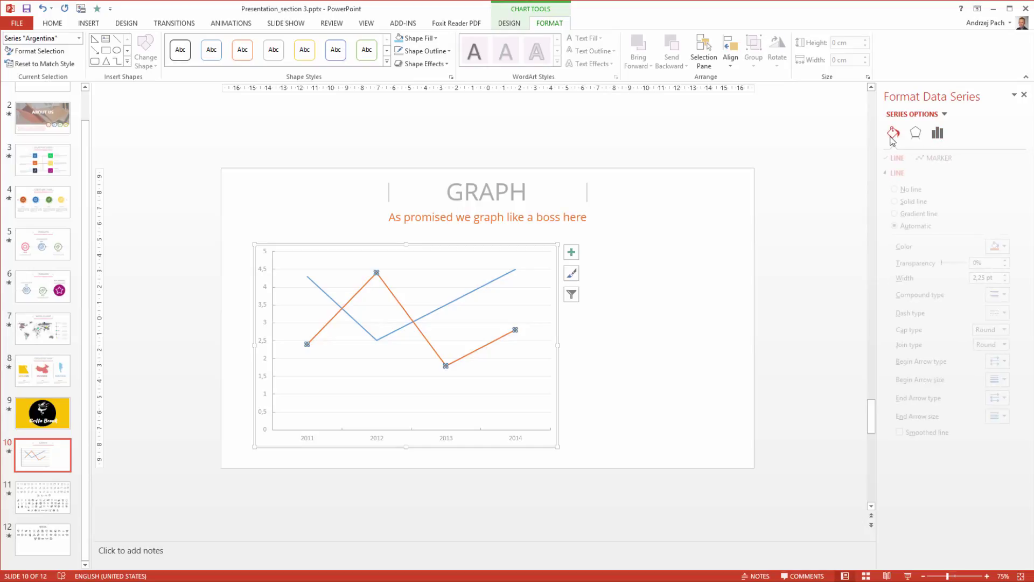
pyautogui.click(999, 247)
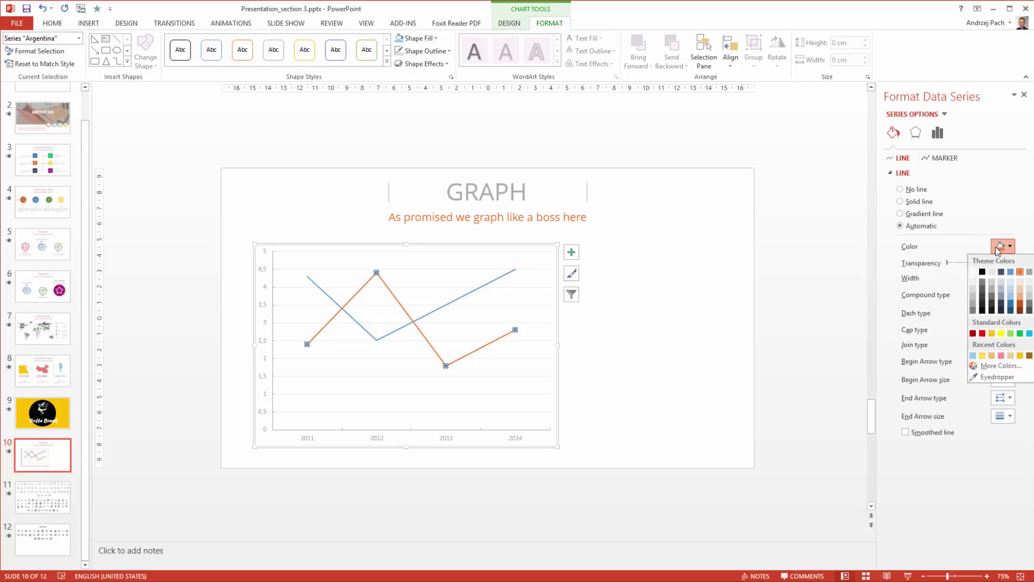
pyautogui.click(973, 356)
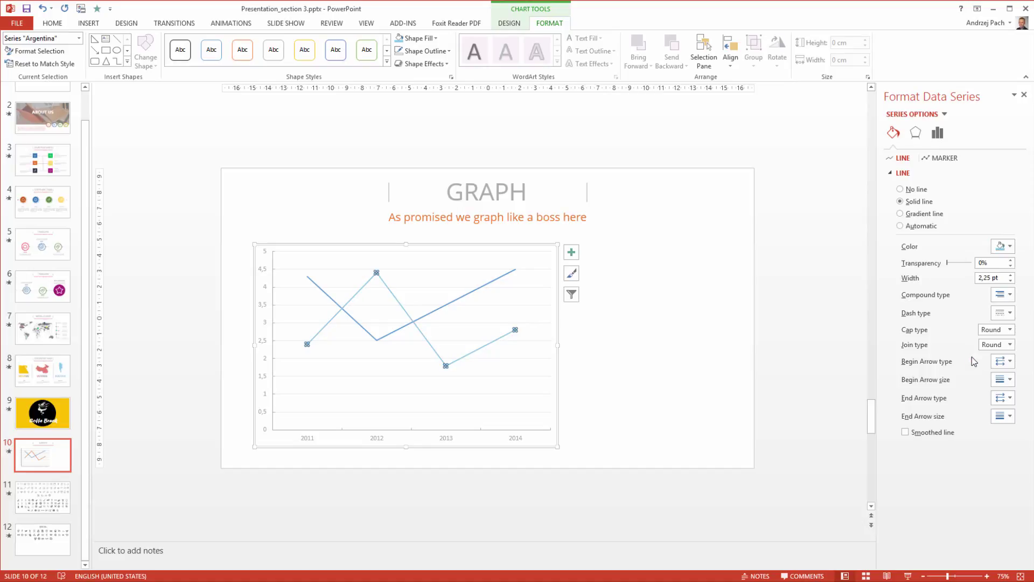
pyautogui.click(433, 315)
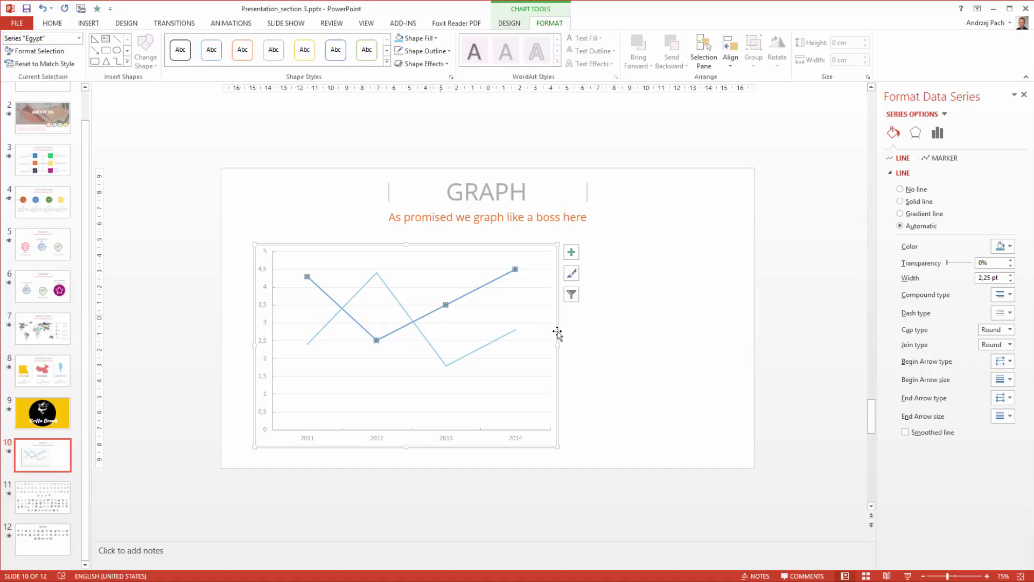
pyautogui.click(1005, 247)
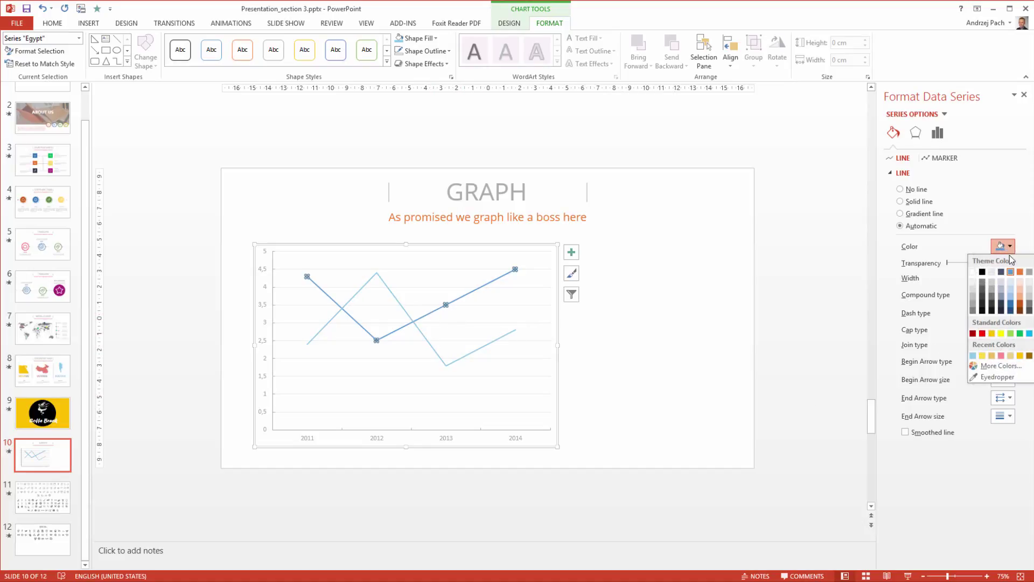
pyautogui.click(983, 356)
pyautogui.click(750, 294)
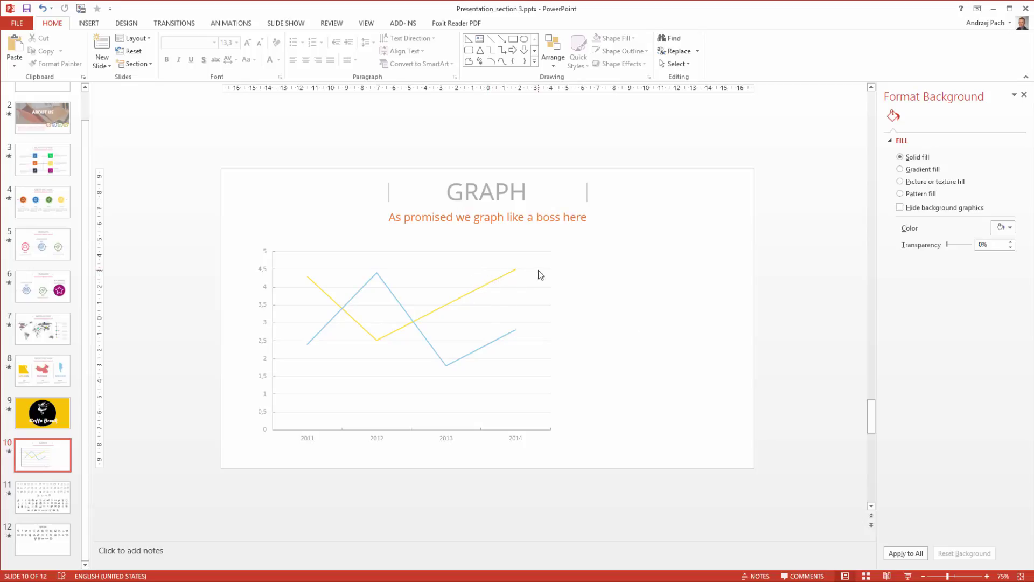
# Draw a rectangle right of the chart reading 3,521 in the Open Sans font.
pyautogui.click(87, 23)
pyautogui.click(190, 51)
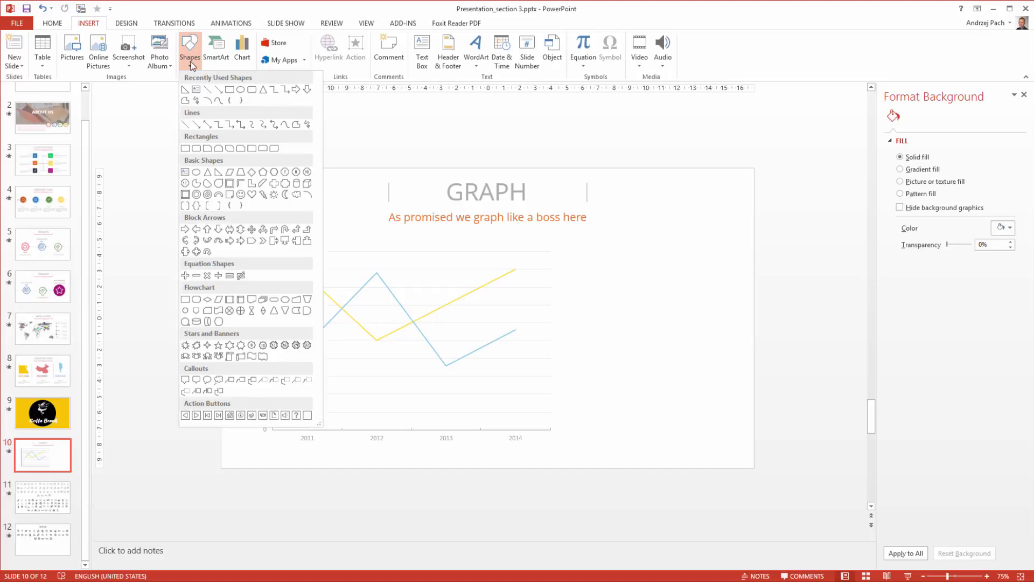
pyautogui.click(229, 89)
pyautogui.moveTo(587, 256); pyautogui.dragTo(641, 274)
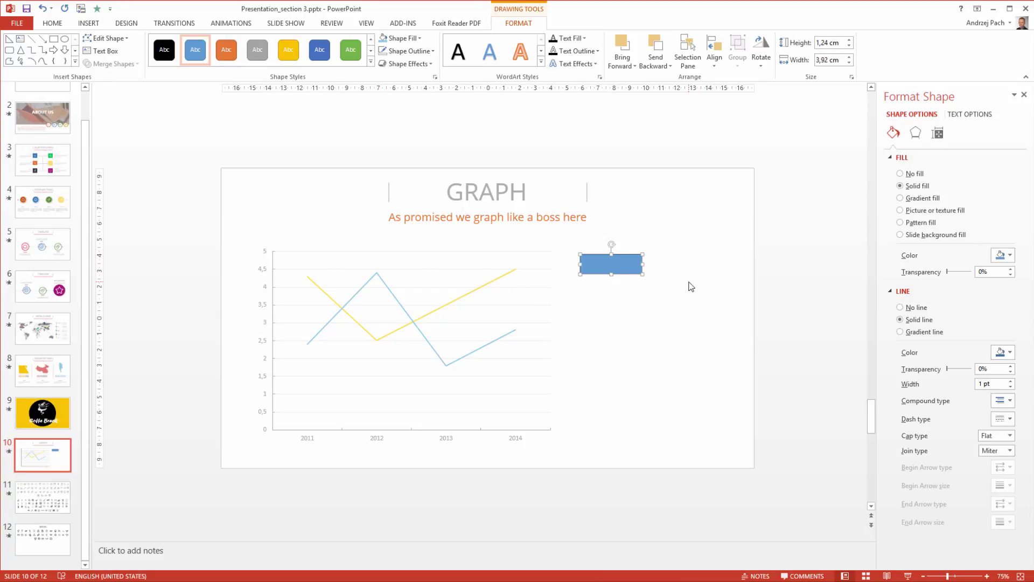
pyautogui.write('3')
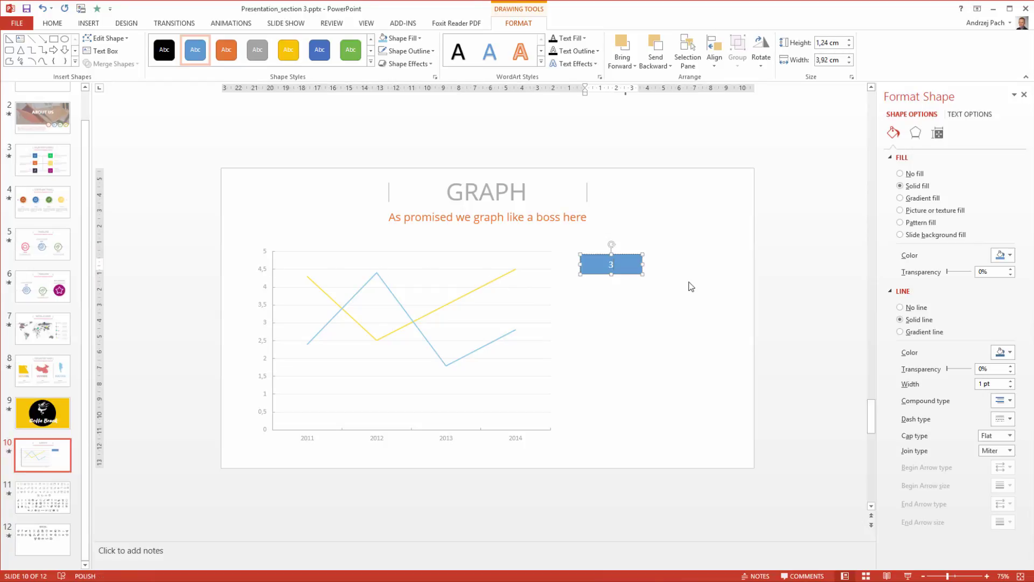
pyautogui.write(',521')
pyautogui.hotkey('ctrl', 'a')
pyautogui.click(53, 24)
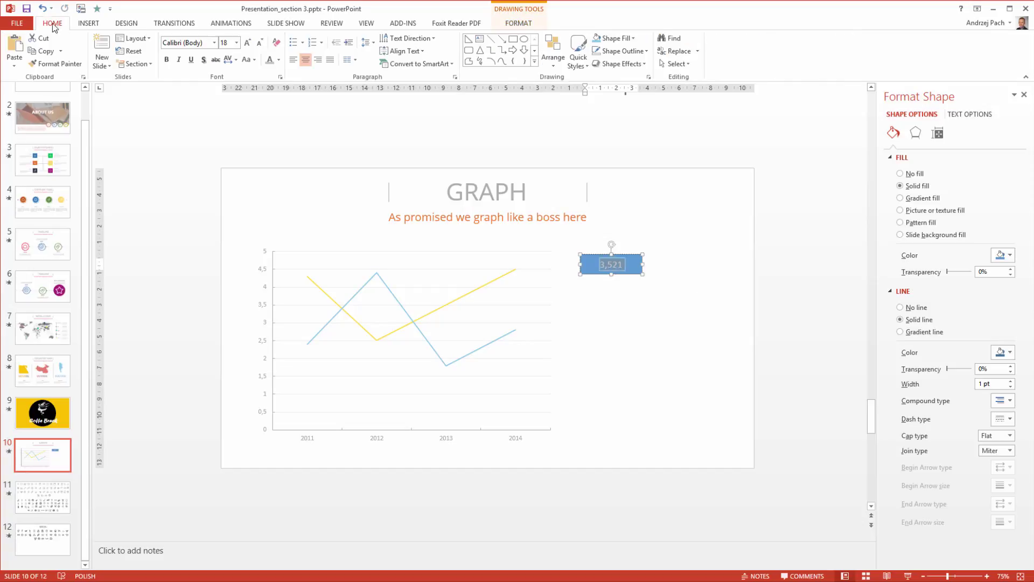
pyautogui.click(199, 46)
pyautogui.write('Open Sans')
pyautogui.keyDown('ctrl'); pyautogui.scroll(3, 747, 271); pyautogui.keyUp('ctrl')
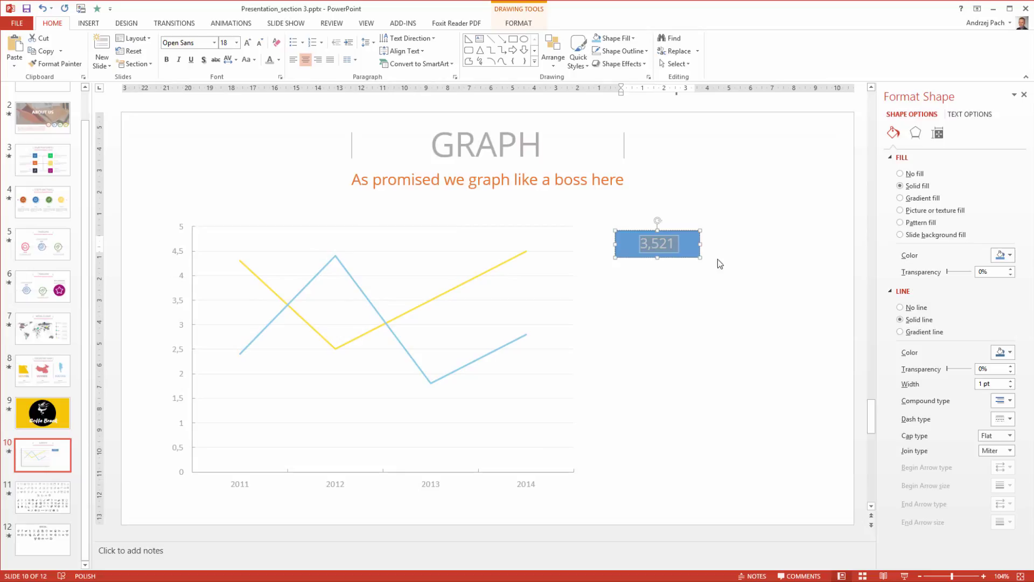
# Set the 3,521 box's Shape Outline to No Outline.
pyautogui.click(697, 237)
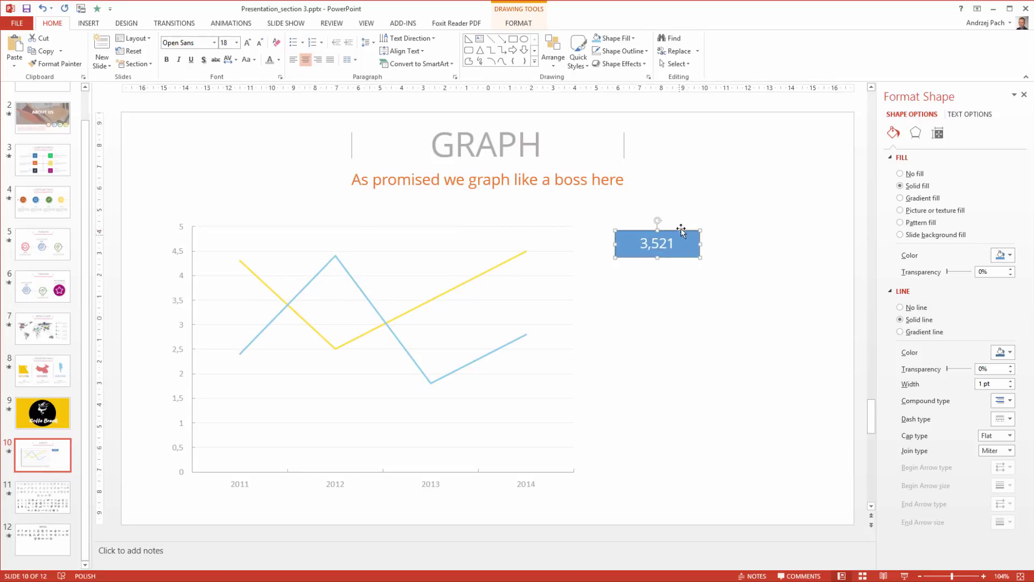
pyautogui.click(492, 10)
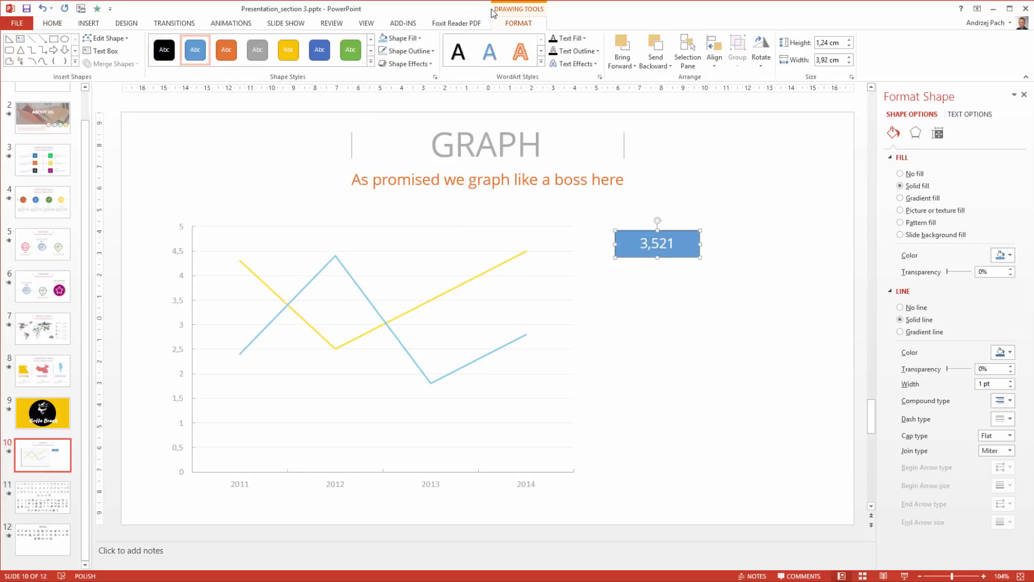
pyautogui.click(384, 53)
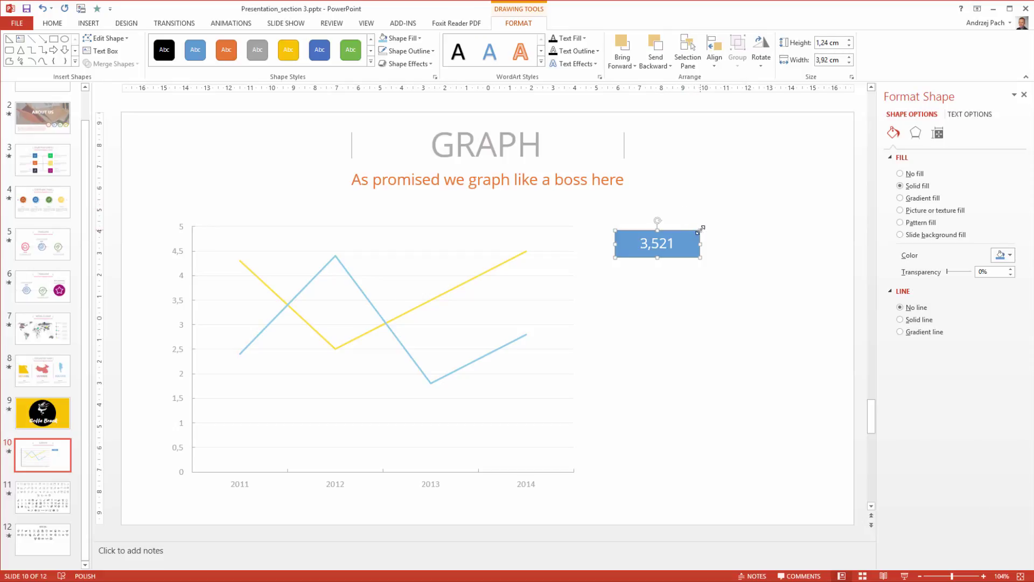
# Shrink the 3,521 box, duplicate it, and eyedrop the yellow line's colour as the copy's fill.
pyautogui.moveTo(701, 231); pyautogui.dragTo(358, 372)
pyautogui.hotkey('ctrl', 'v')
pyautogui.click(404, 39)
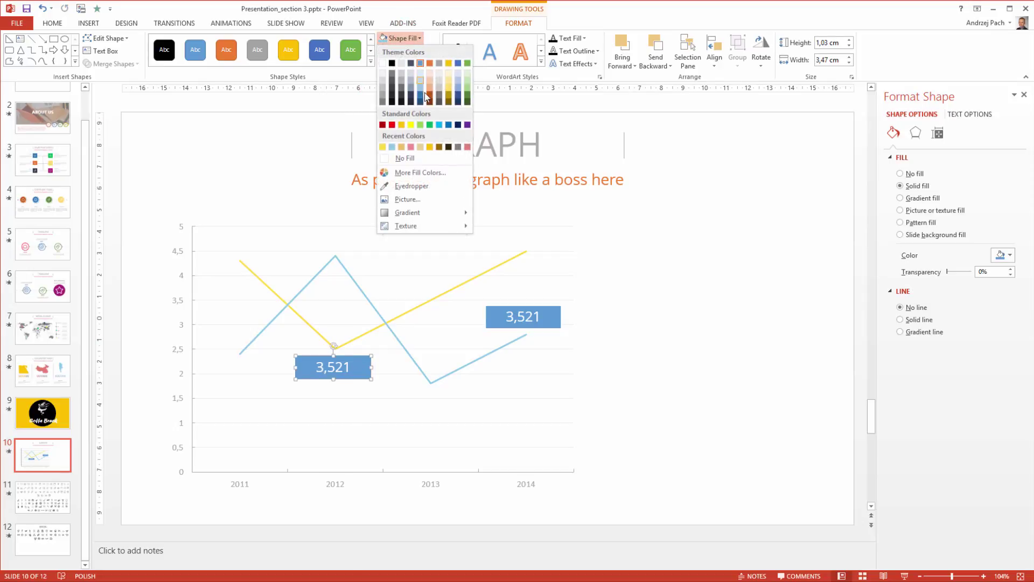
pyautogui.click(388, 186)
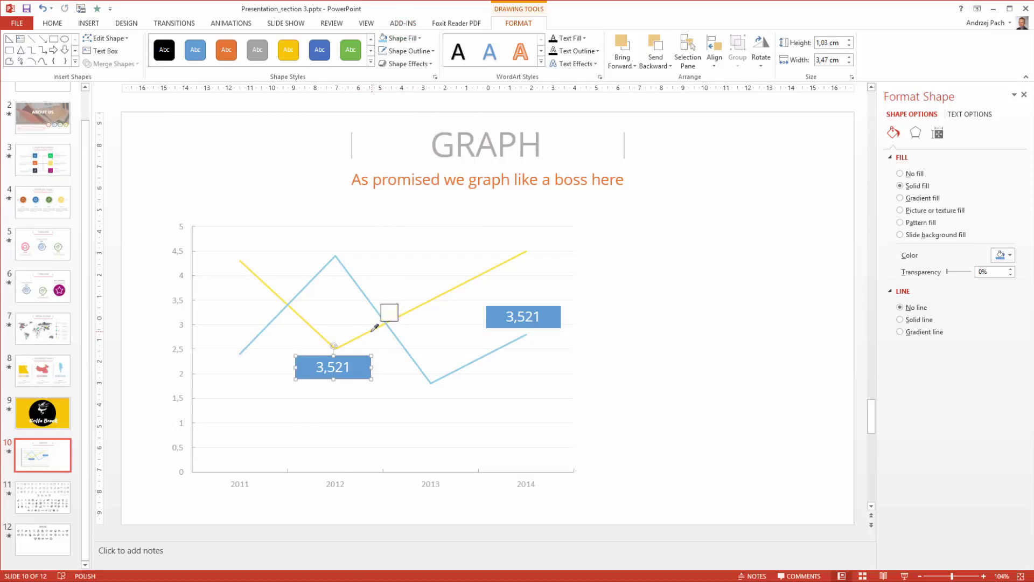
pyautogui.click(372, 328)
# Darken the copy's yellow fill in the custom colour picker and retype its value as 2,257.
pyautogui.click(345, 365)
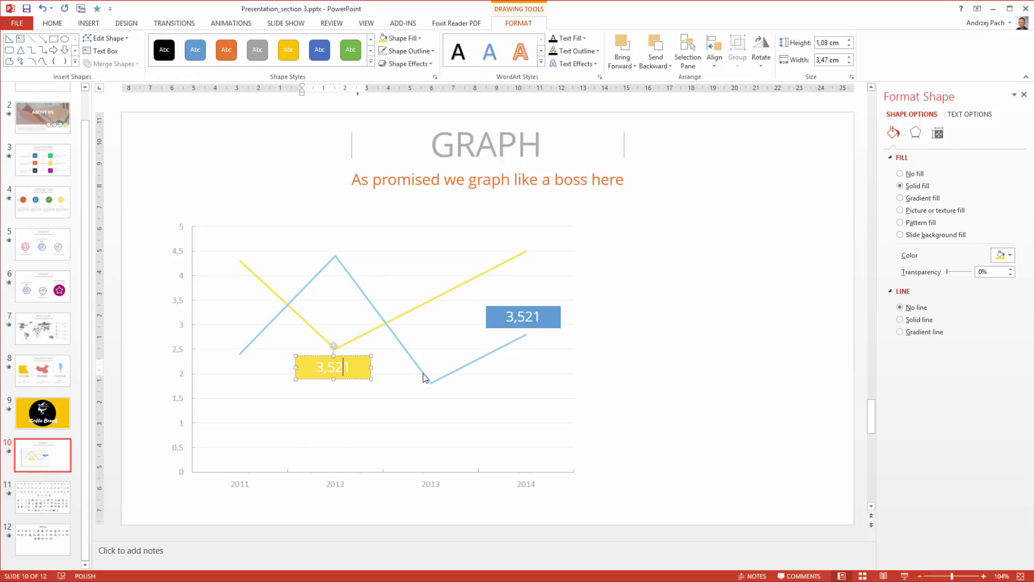
pyautogui.hotkey('ctrl', 'a')
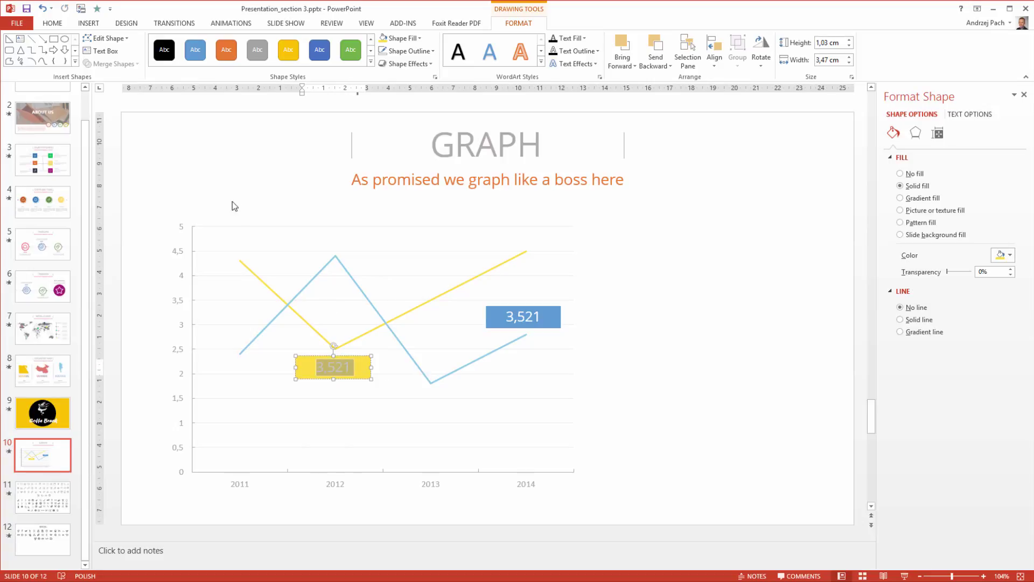
pyautogui.click(358, 372)
pyautogui.click(400, 38)
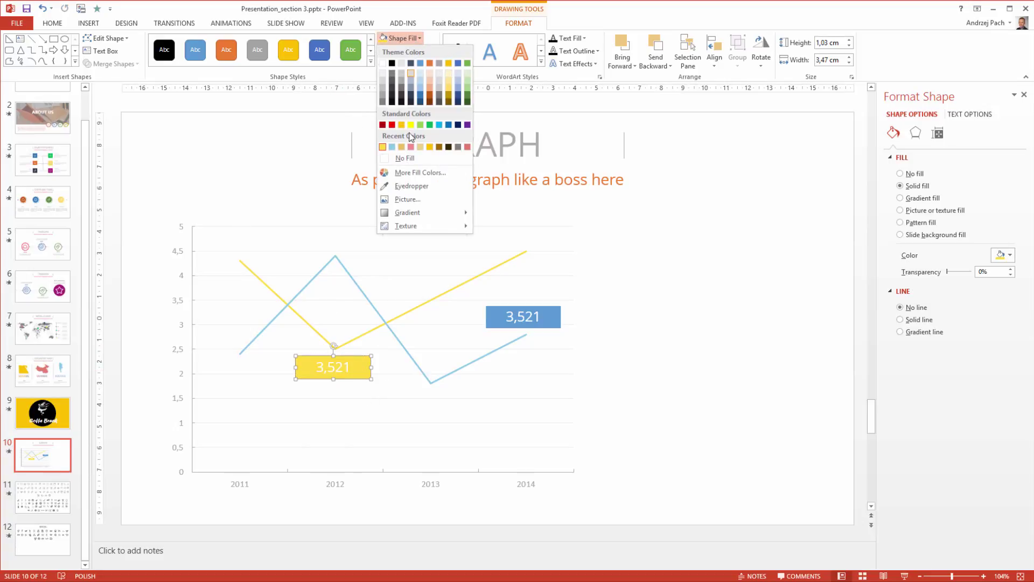
pyautogui.click(420, 172)
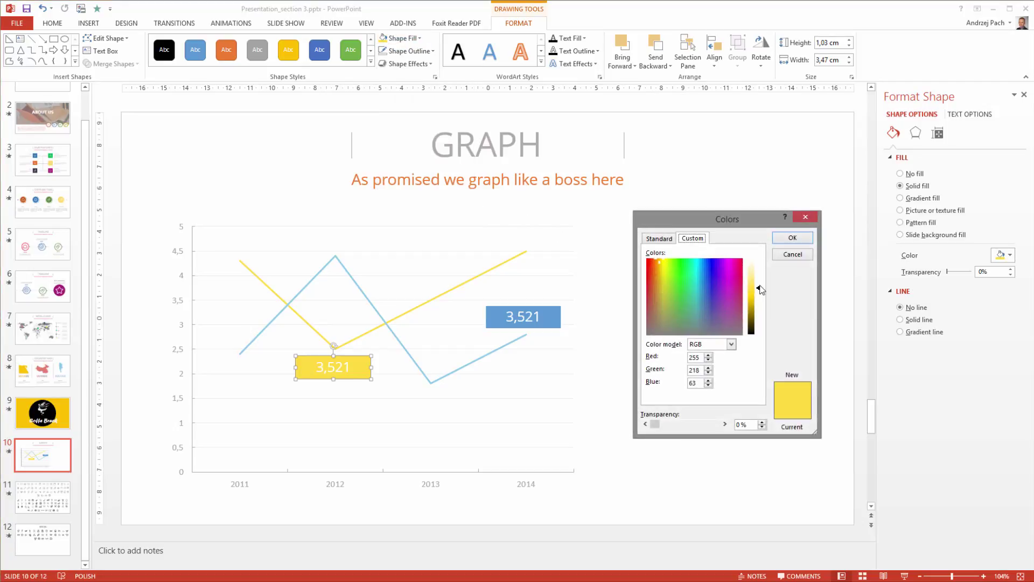
pyautogui.moveTo(760, 296); pyautogui.dragTo(760, 304)
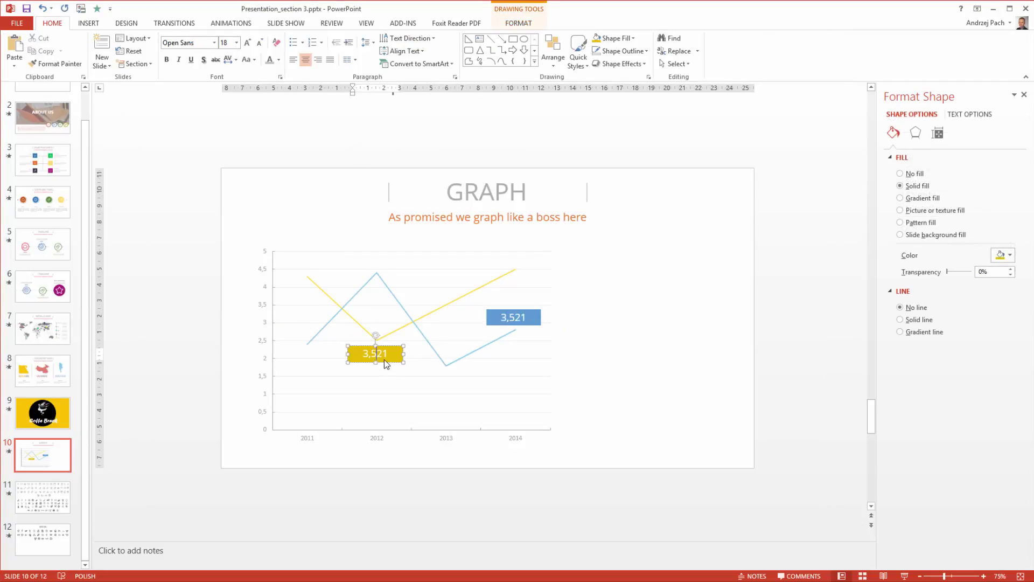
pyautogui.doubleClick(384, 360)
pyautogui.write('2,2057')
# Copy the dotted divider line from the COUNTRY MAP slide and place it right of the chart.
pyautogui.click(593, 371)
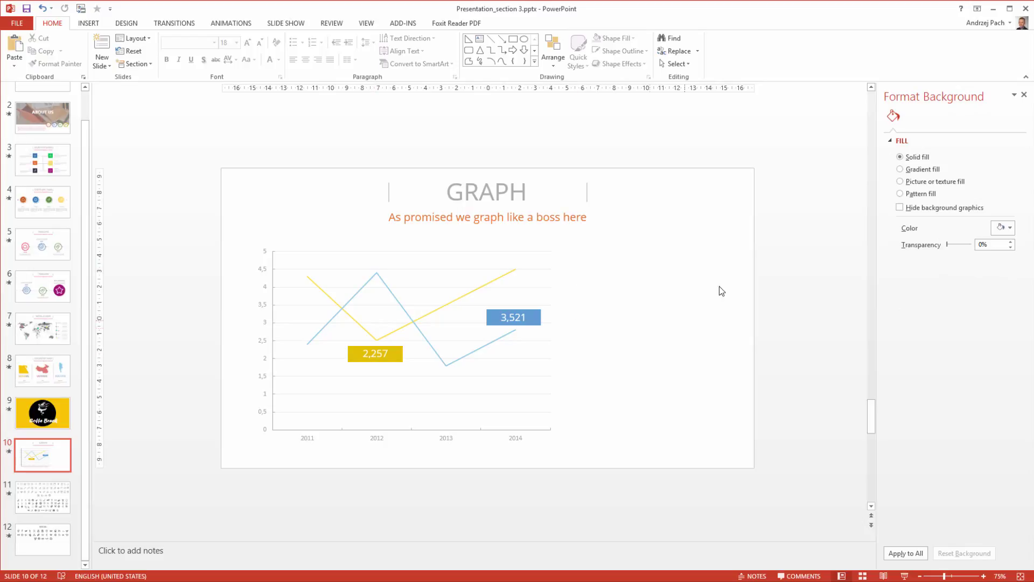
pyautogui.click(46, 372)
pyautogui.click(379, 315)
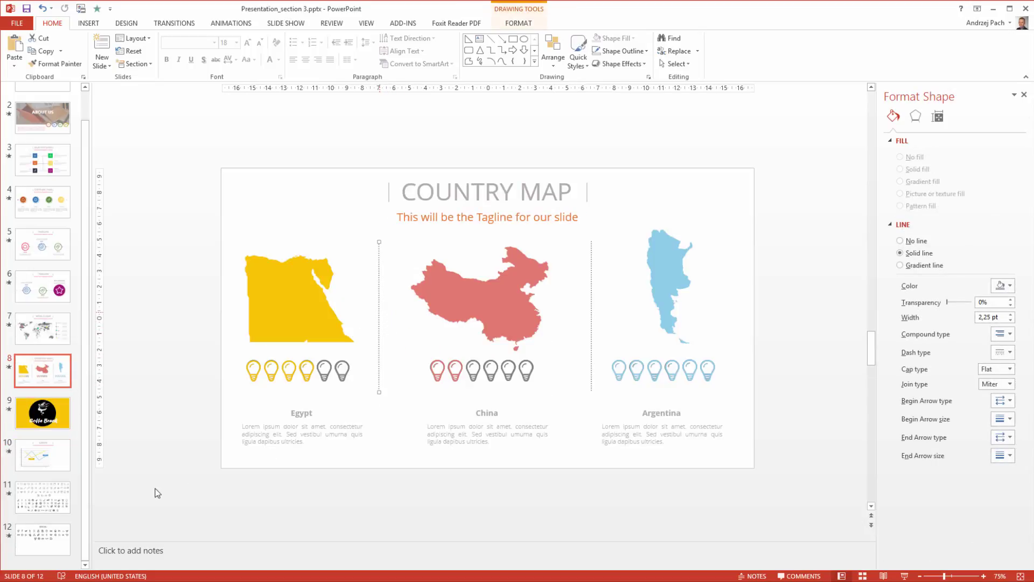
pyautogui.click(48, 465)
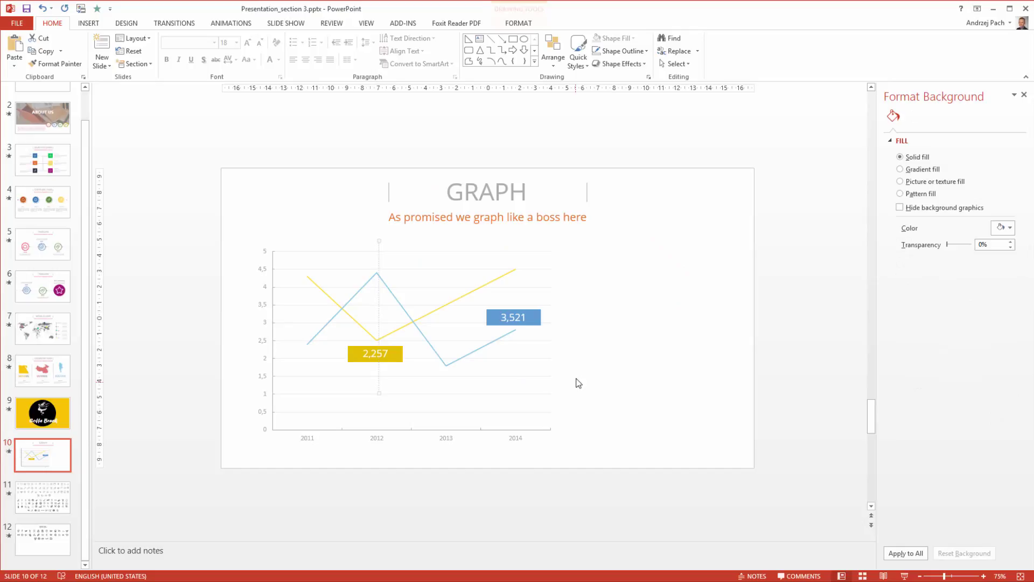
pyautogui.click(379, 276)
pyautogui.moveTo(379, 260); pyautogui.dragTo(583, 241)
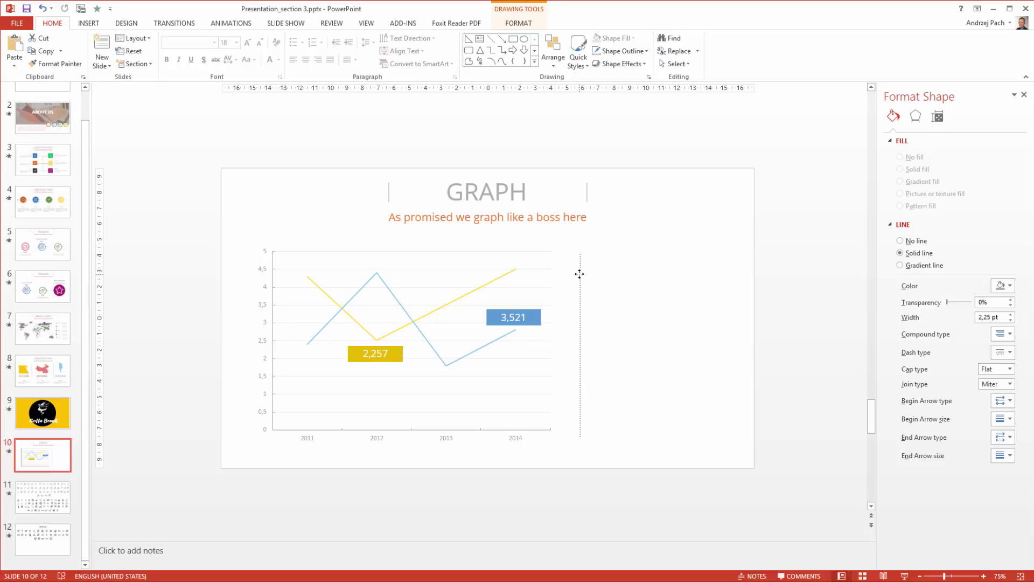
pyautogui.click(625, 300)
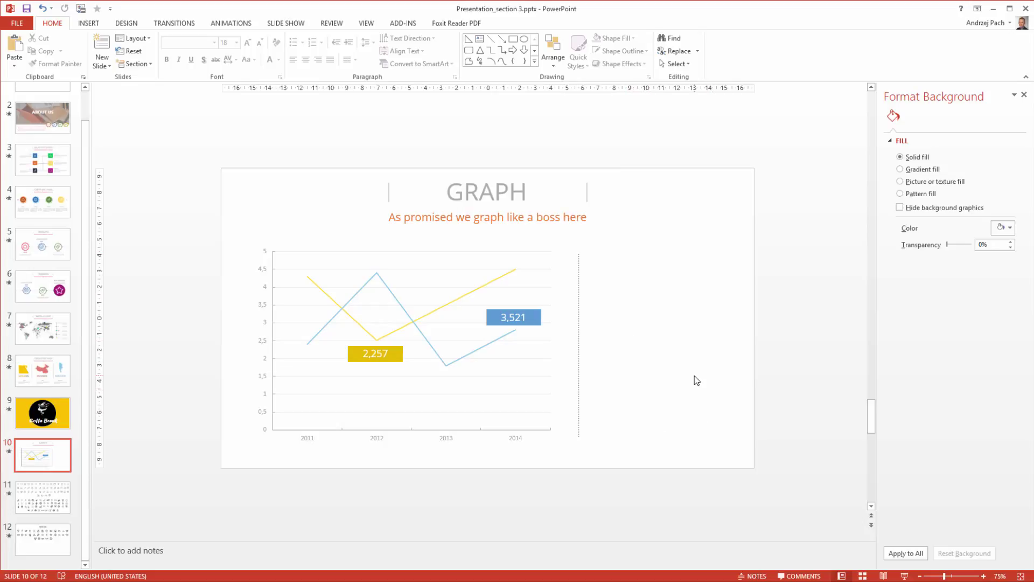
# Duplicate the blue 3,521 and yellow 2,257 labels together.
pyautogui.click(514, 318)
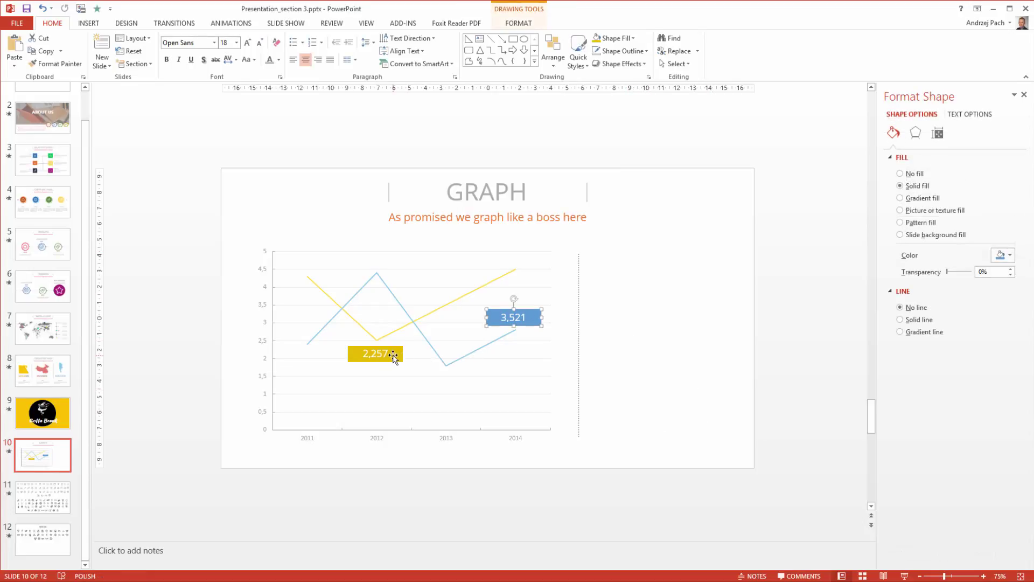
pyautogui.keyDown('shift'); pyautogui.click(392, 353); pyautogui.keyUp('shift')
pyautogui.hotkey('ctrl', 'c')
pyautogui.hotkey('ctrl', 'v')
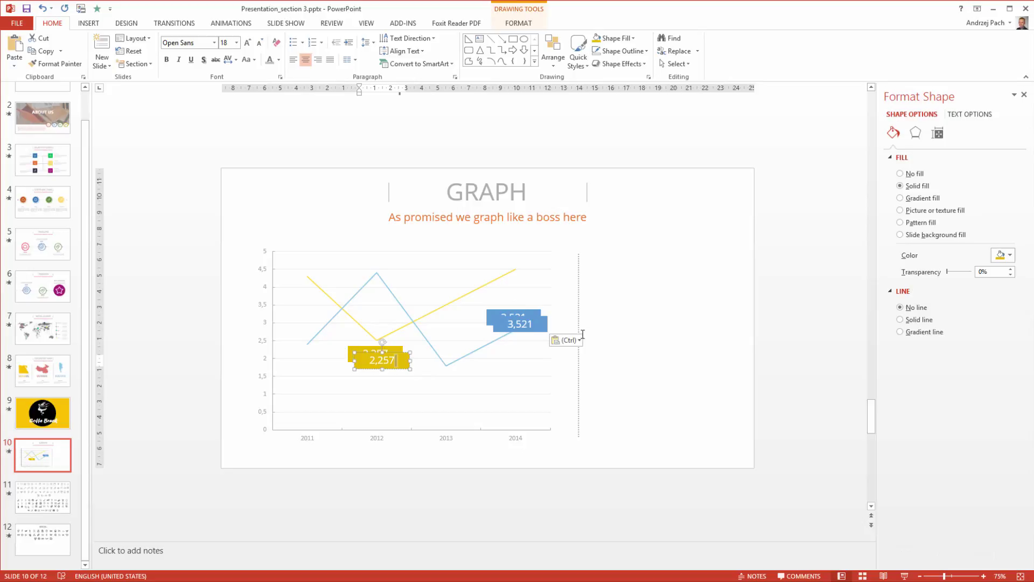
# Move the copies right of the dotted divider, with 2,257 stacked beneath 3,521.
pyautogui.click(531, 330)
pyautogui.click(548, 327)
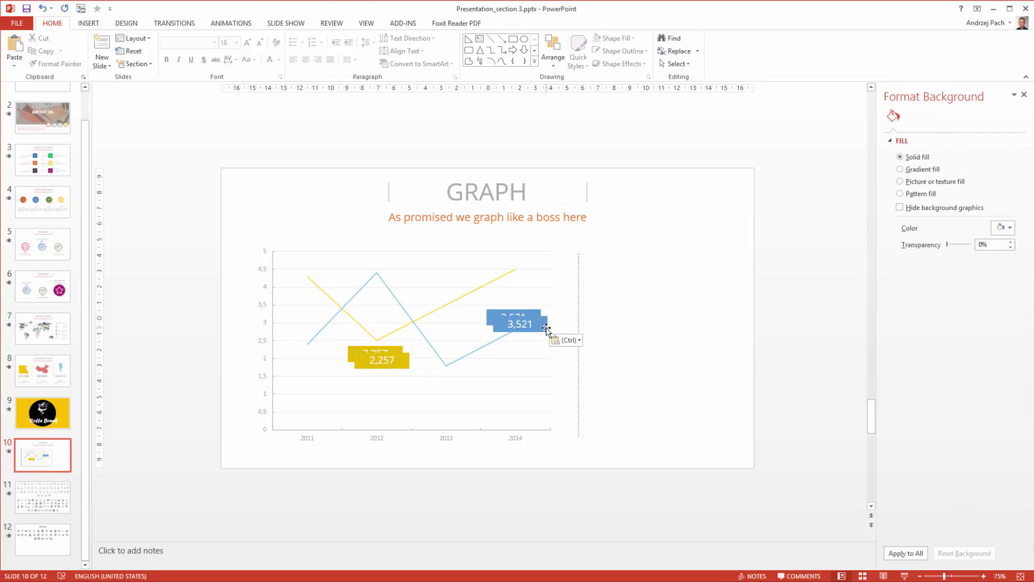
pyautogui.click(545, 326)
pyautogui.moveTo(694, 267); pyautogui.dragTo(695, 267)
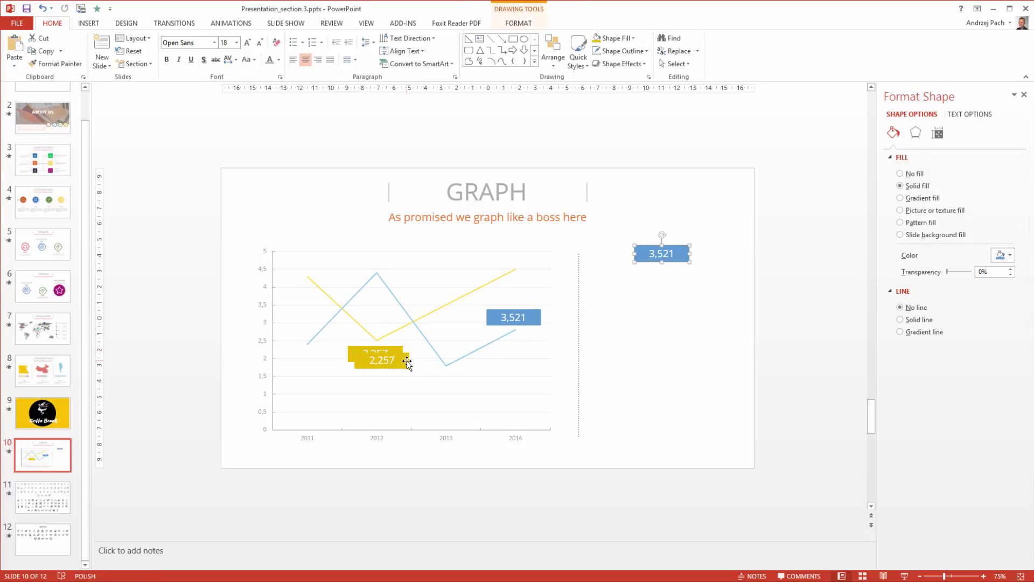
pyautogui.moveTo(409, 358); pyautogui.dragTo(633, 360)
pyautogui.moveTo(720, 377); pyautogui.dragTo(694, 370)
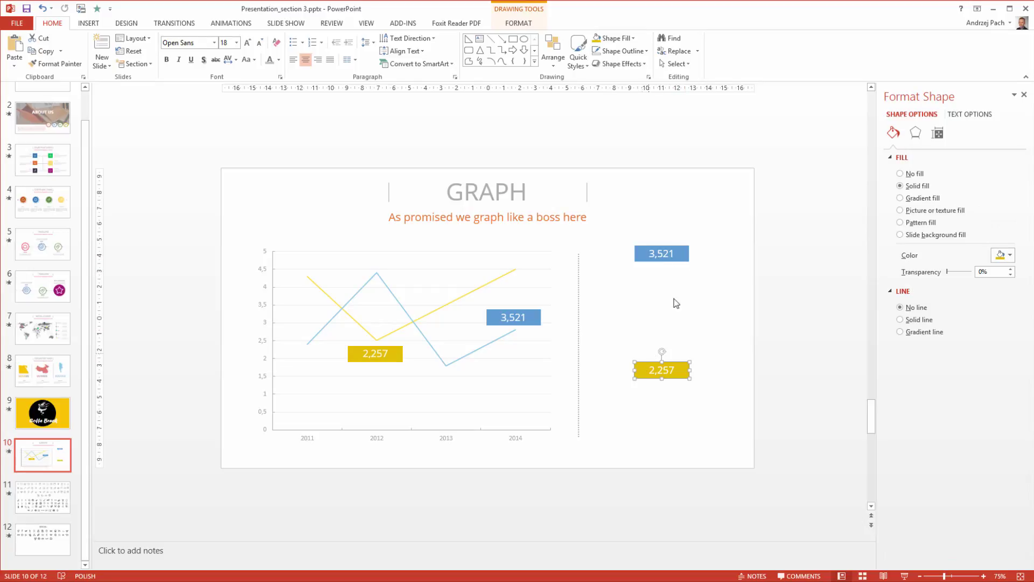
# Remove the fill from the right-hand 3,521 label.
pyautogui.click(659, 255)
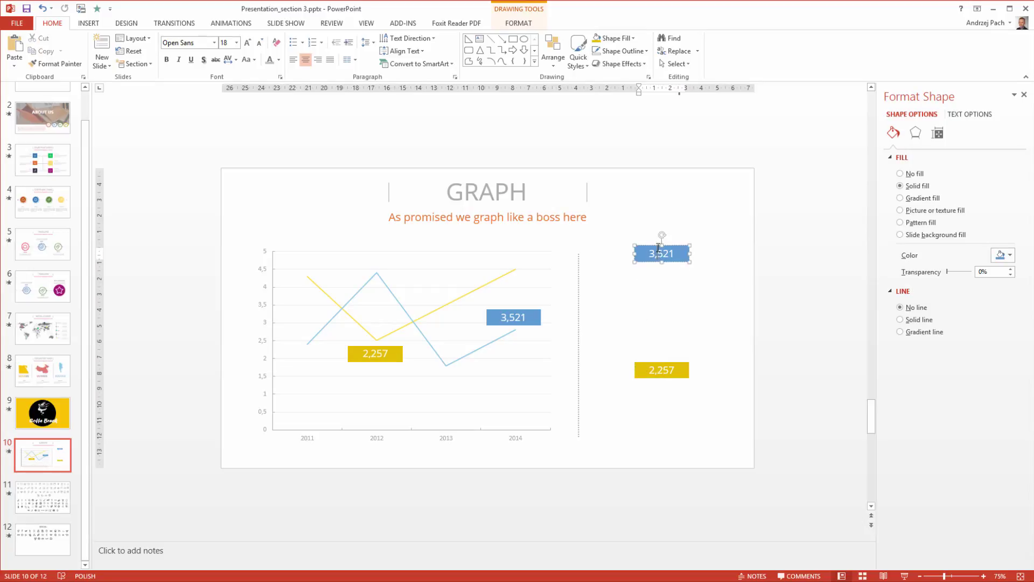
pyautogui.click(525, 17)
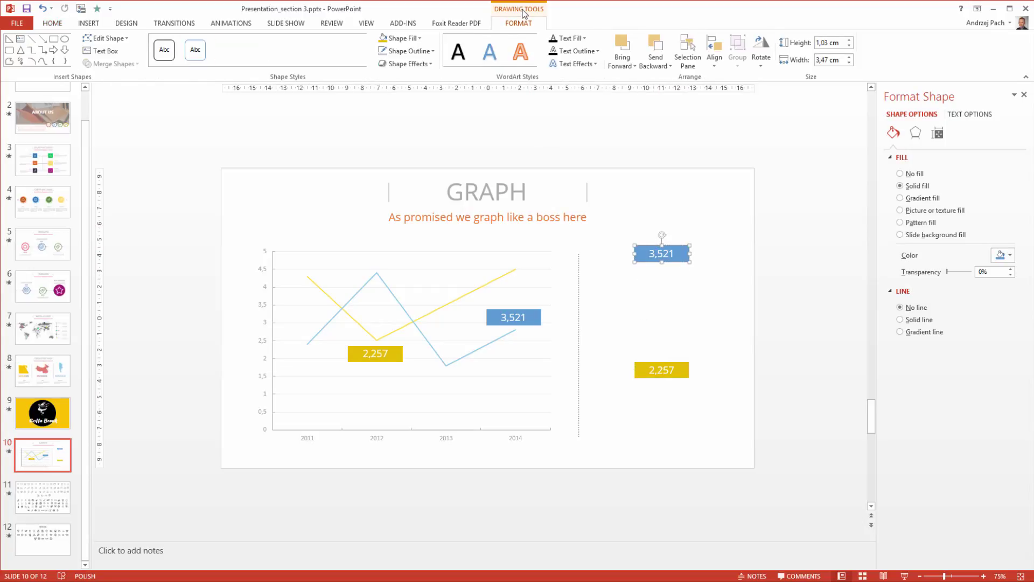
pyautogui.click(408, 38)
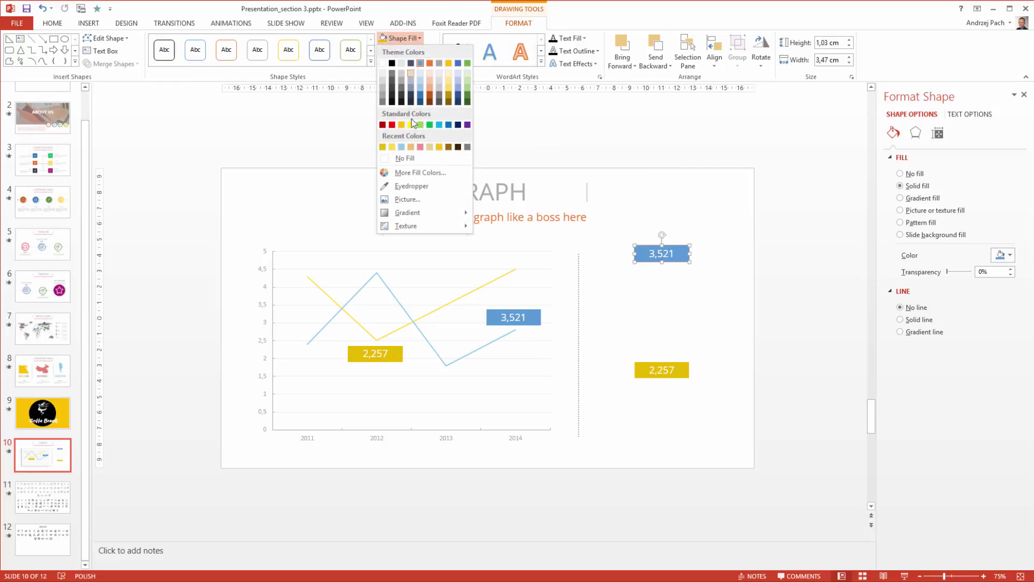
pyautogui.click(424, 159)
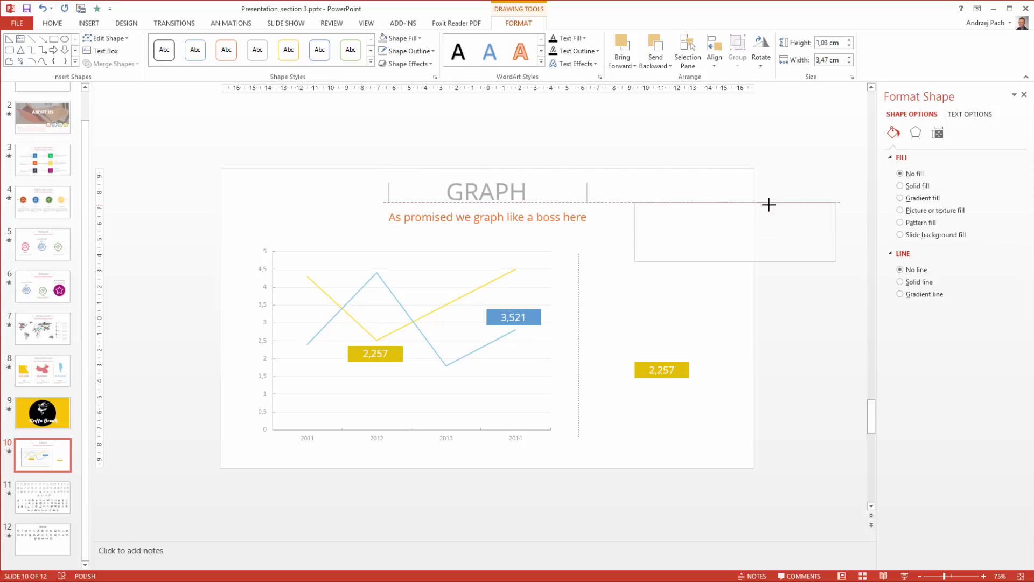
# Make the right-hand 3,521 text blue like the original, enlarged to 54 pt and bold.
pyautogui.click(710, 231)
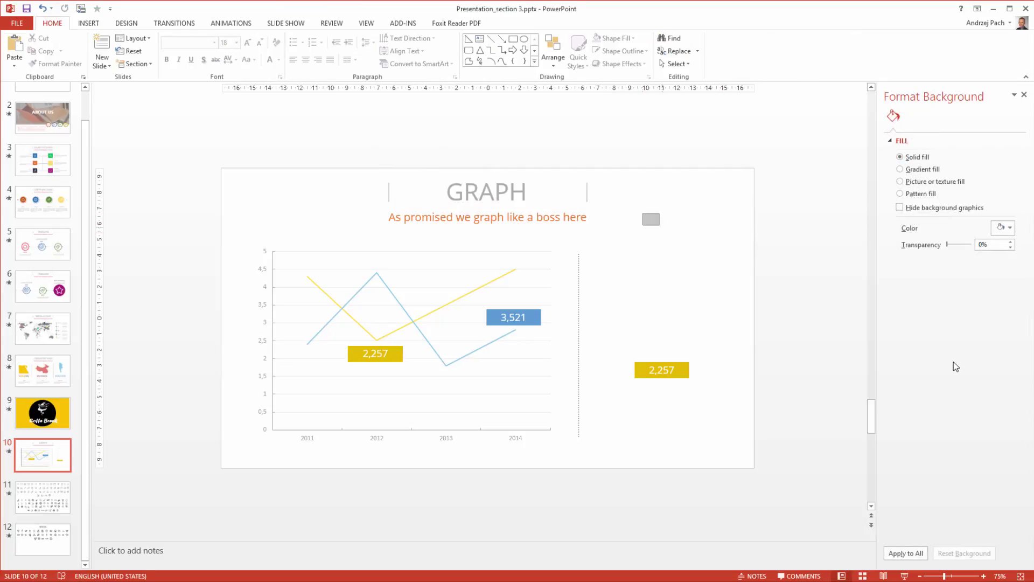
pyautogui.moveTo(613, 168); pyautogui.dragTo(838, 265)
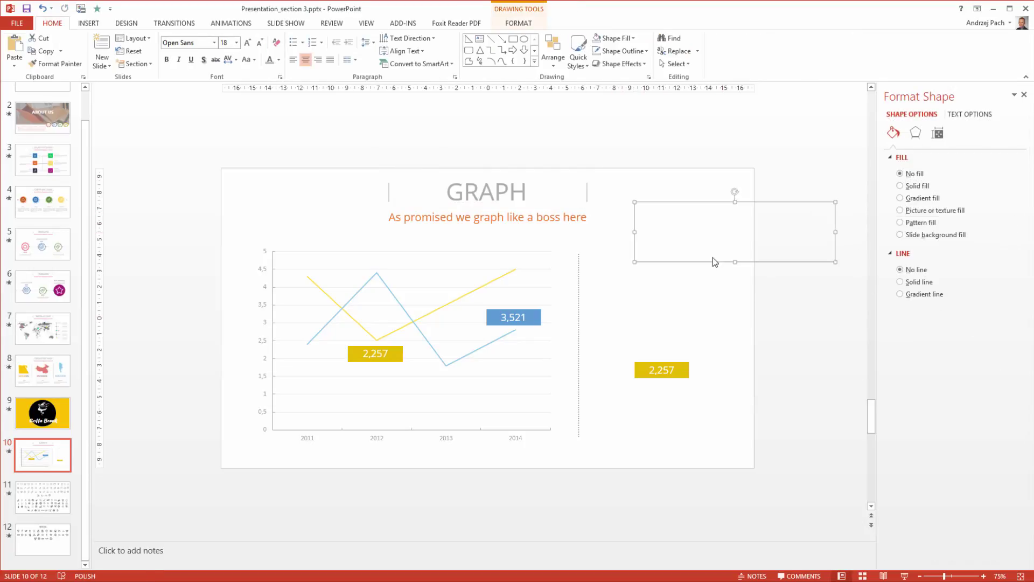
pyautogui.click(278, 60)
pyautogui.click(298, 195)
pyautogui.click(531, 315)
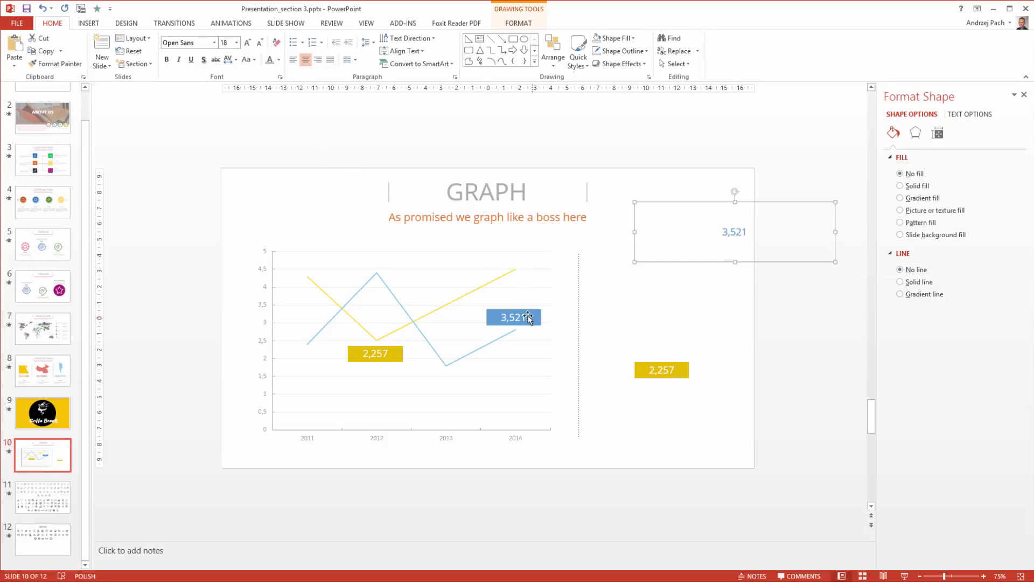
pyautogui.click(248, 43)
pyautogui.click(248, 43)
pyautogui.click(248, 43)
pyautogui.click(248, 43)
pyautogui.click(247, 43)
pyautogui.click(248, 43)
pyautogui.click(248, 43)
pyautogui.click(248, 43)
pyautogui.click(248, 43)
pyautogui.hotkey('ctrl', 'b')
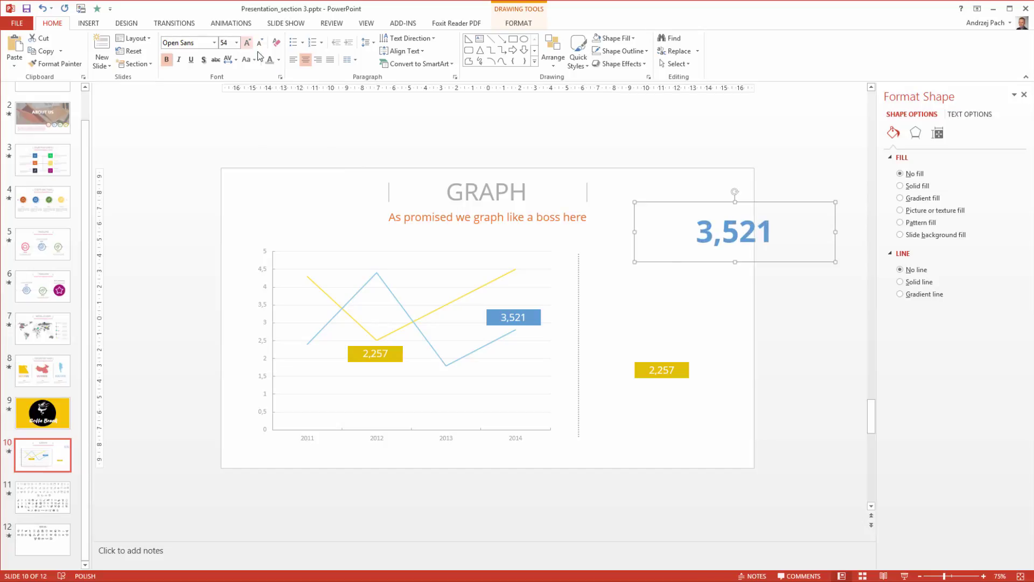
# Reposition and narrow the 3,521 box, delete the extra 2,257 box, and lower 2,257 slightly.
pyautogui.moveTo(692, 204); pyautogui.dragTo(635, 229)
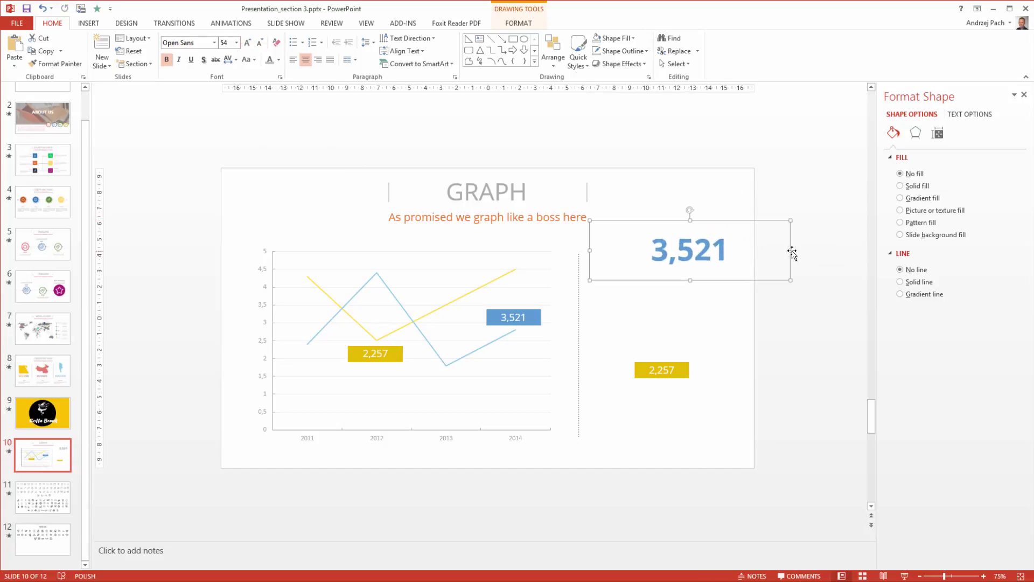
pyautogui.moveTo(791, 251); pyautogui.dragTo(699, 356)
pyautogui.click(696, 369)
pyautogui.click(686, 368)
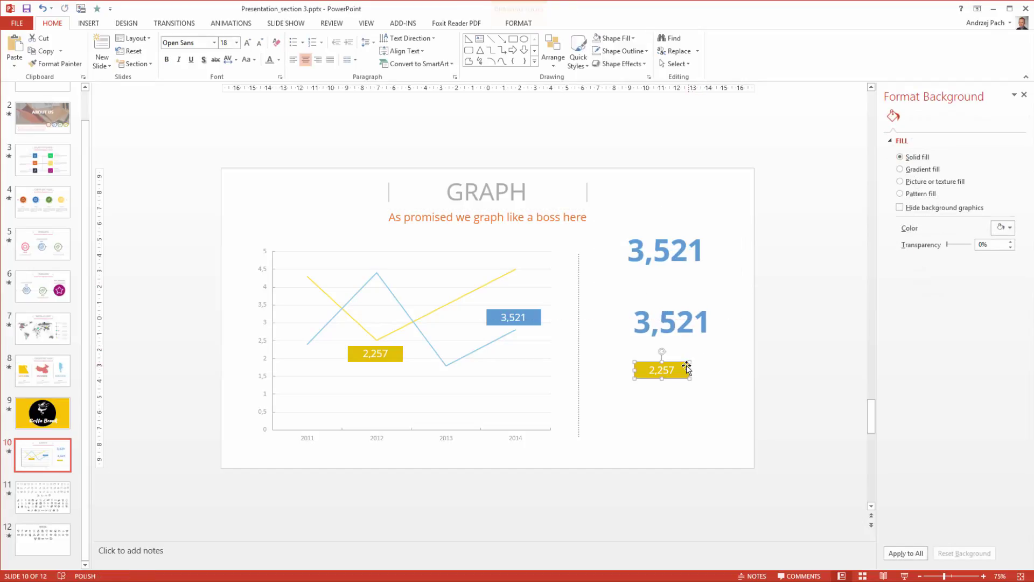
pyautogui.press('Delete')
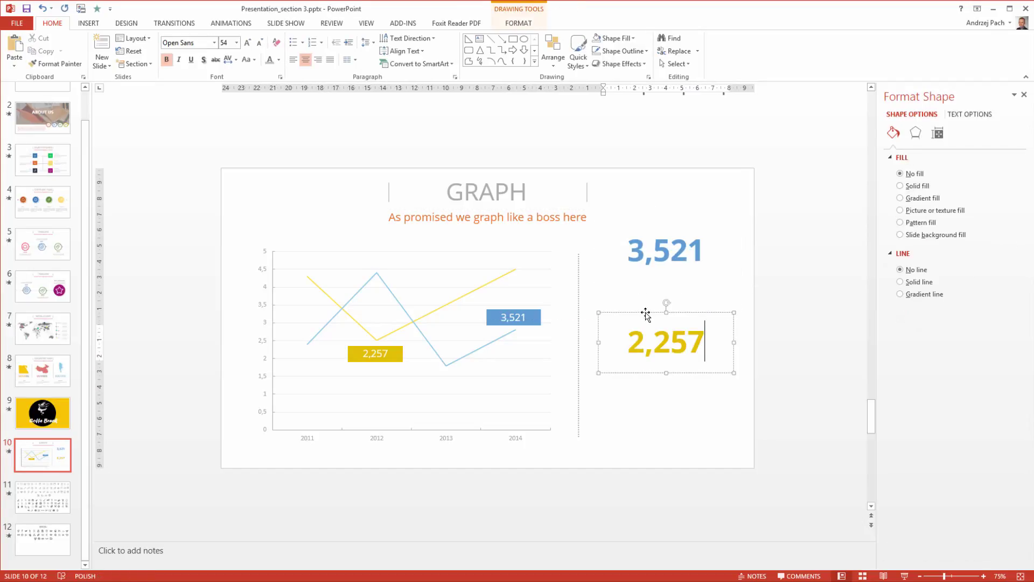
pyautogui.click(649, 309)
pyautogui.moveTo(648, 318); pyautogui.dragTo(650, 324)
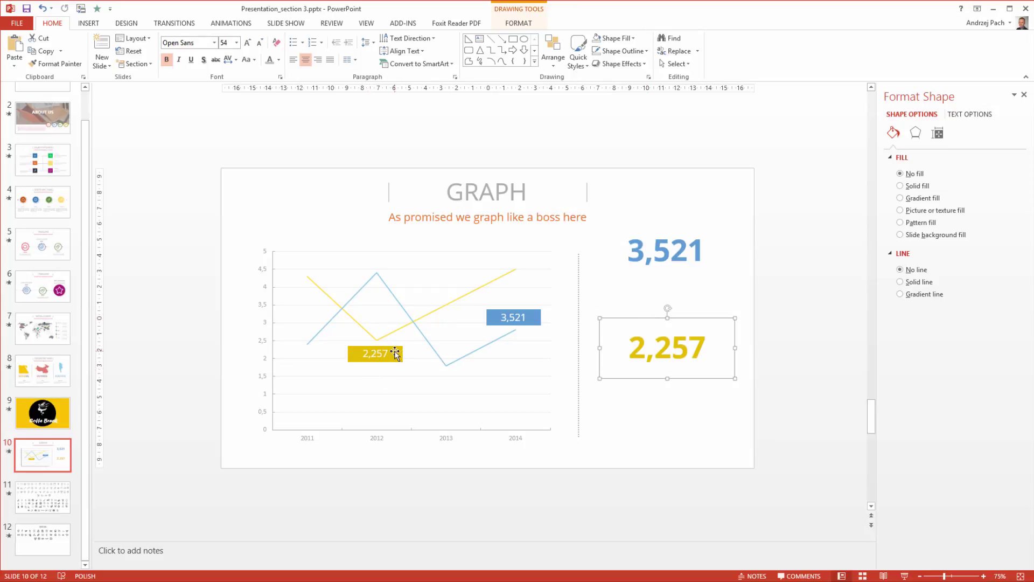
# Duplicate 3,521 just below itself as an unbolded, smaller-text caption box.
pyautogui.press('Escape')
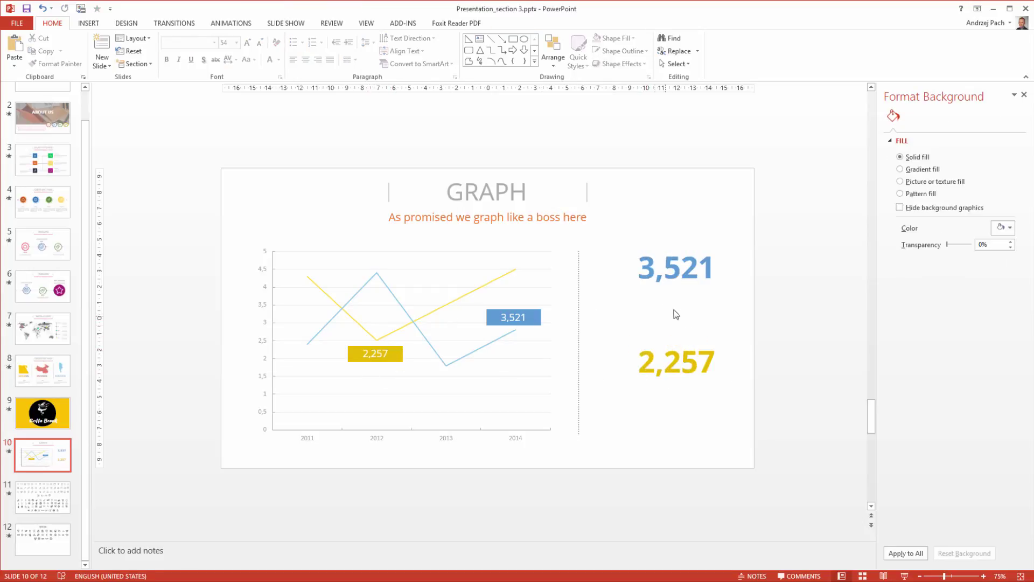
pyautogui.click(693, 295)
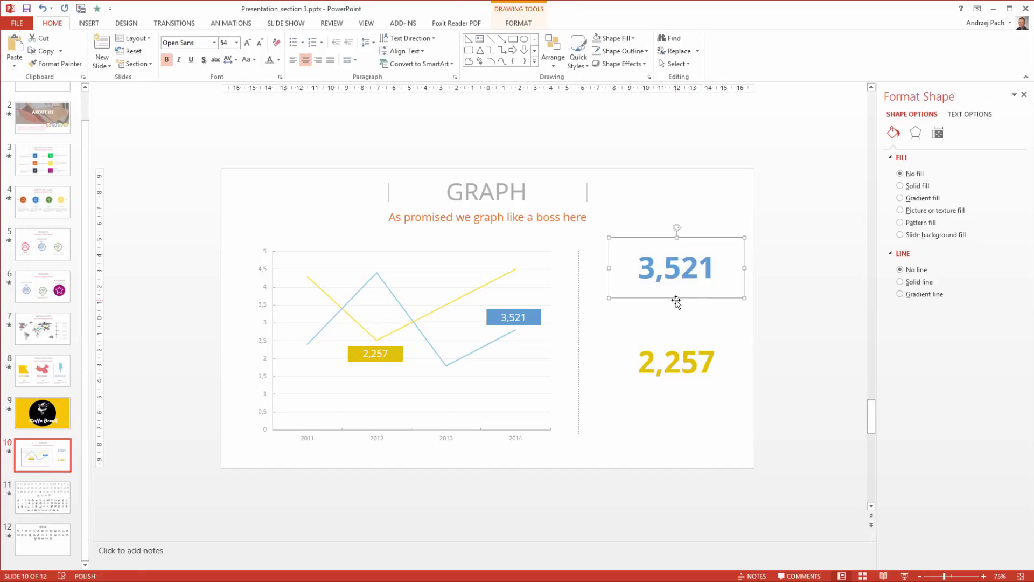
pyautogui.moveTo(676, 298); pyautogui.dragTo(694, 287)
pyautogui.press('Down')
pyautogui.press('Down')
pyautogui.press('Down')
pyautogui.press('Down')
pyautogui.press('Down')
pyautogui.press('Down')
pyautogui.press('Down')
pyautogui.press('Down')
pyautogui.press('F2')
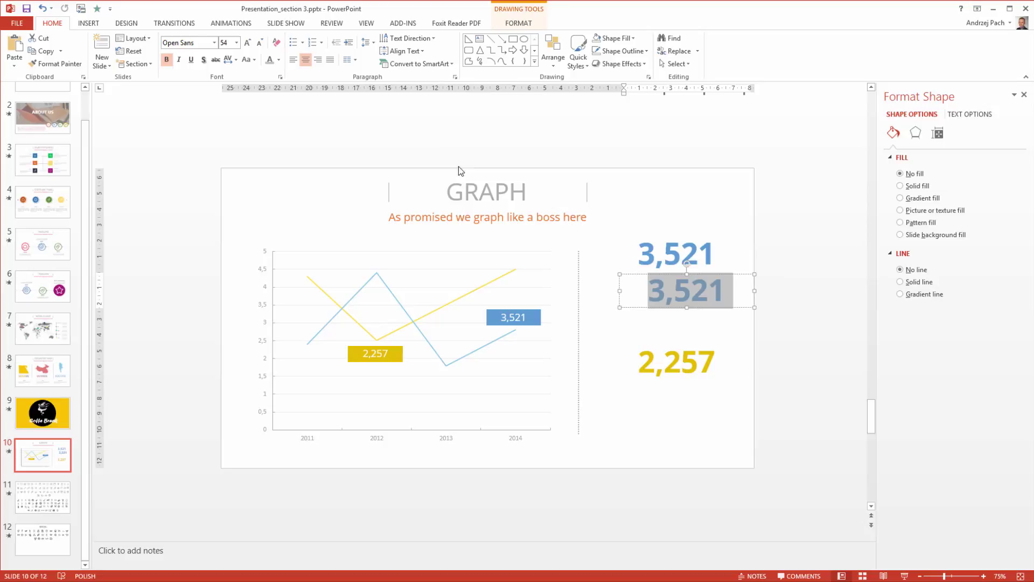
pyautogui.click(167, 59)
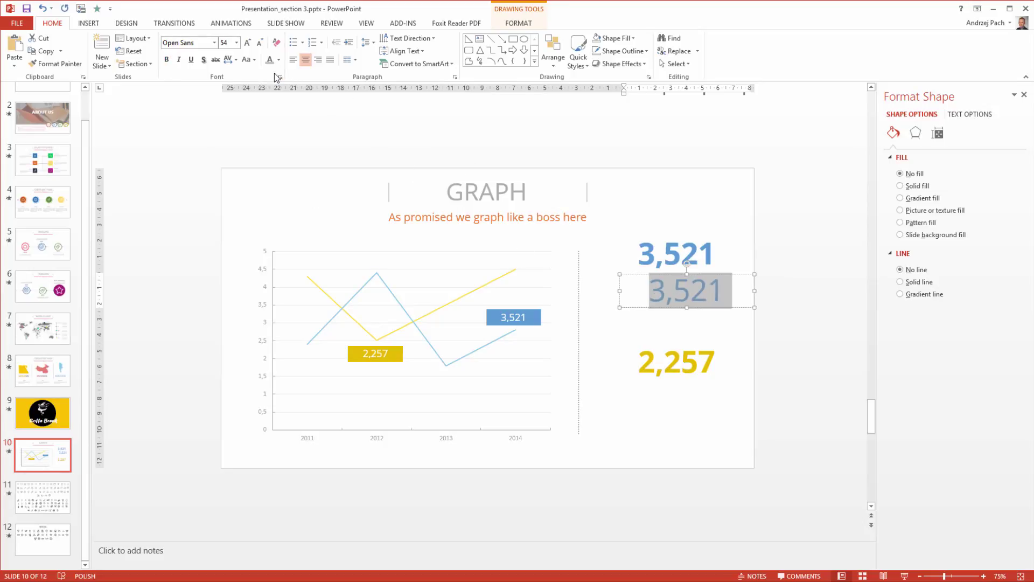
pyautogui.click(260, 42)
pyautogui.click(260, 43)
pyautogui.click(260, 42)
pyautogui.click(259, 43)
pyautogui.click(259, 42)
pyautogui.click(260, 42)
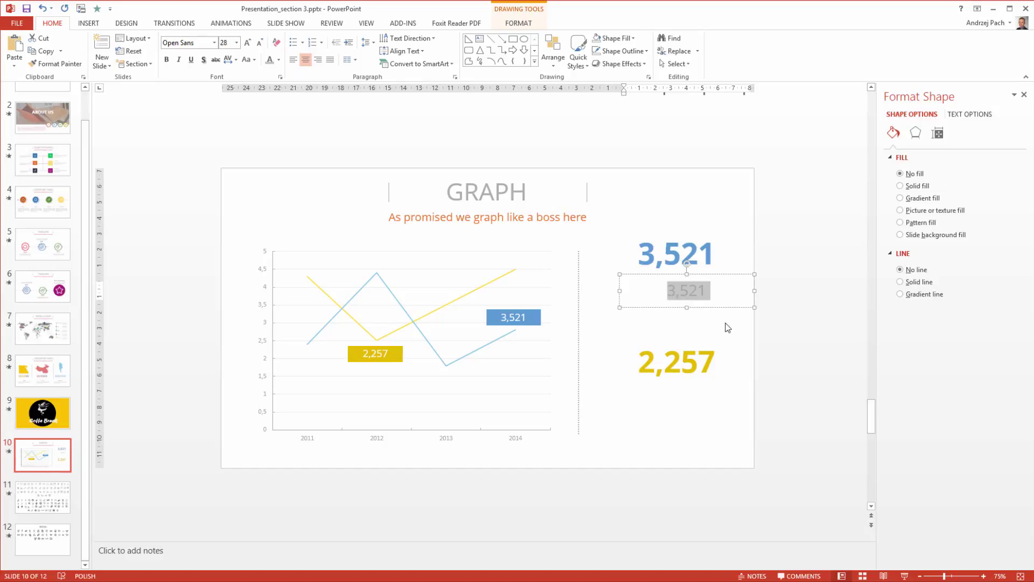
# Place a copy of the caption box under the 2,257 number.
pyautogui.click(692, 310)
pyautogui.hotkey('ctrl', 'c')
pyautogui.hotkey('ctrl', 'v')
pyautogui.moveTo(696, 309); pyautogui.dragTo(692, 405)
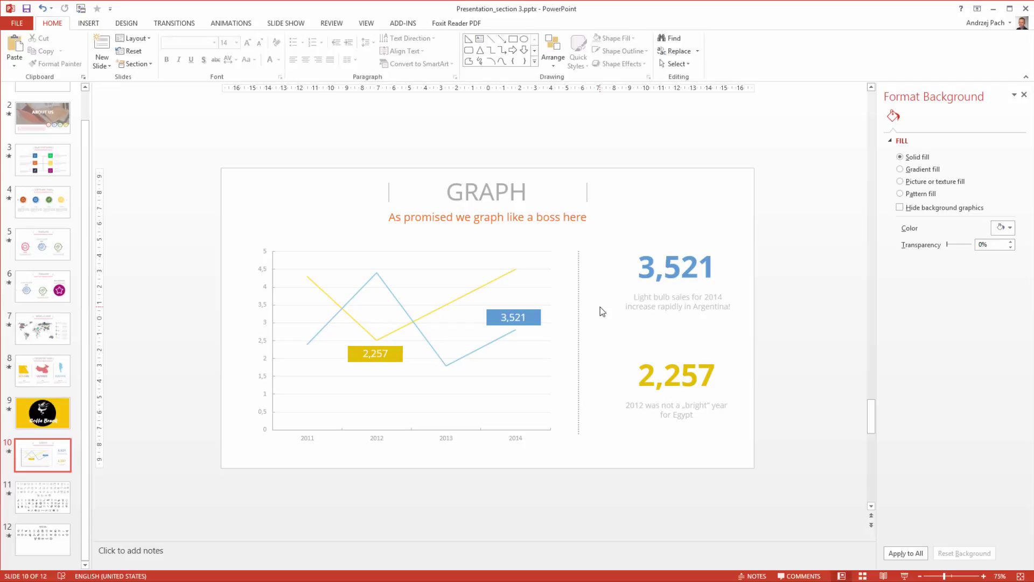
pyautogui.hotkey('alt', 'n')
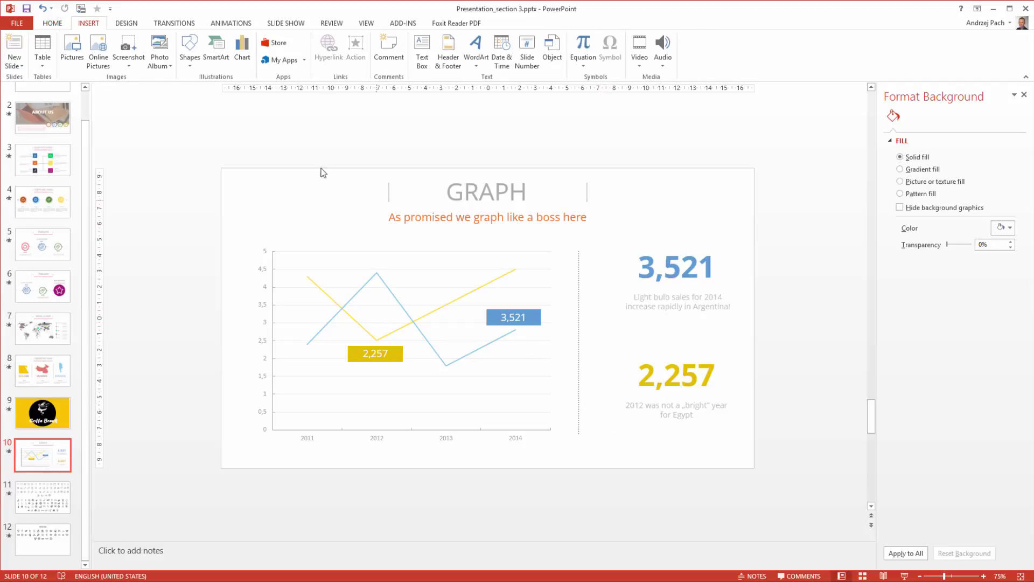
# Draw a vertical line arrow beside 3,521 and thicken it to about 11 pt.
pyautogui.click(193, 60)
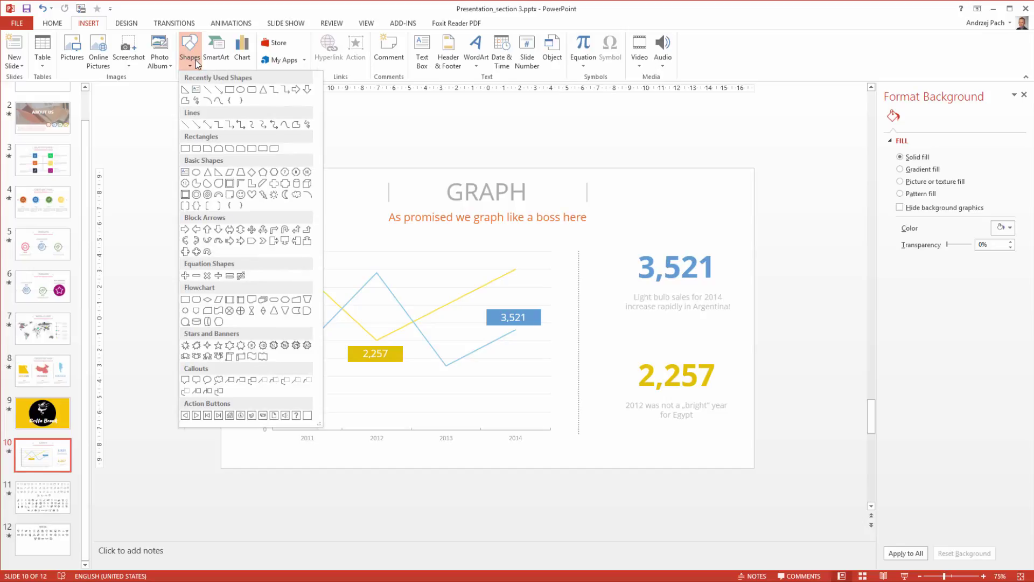
pyautogui.click(218, 90)
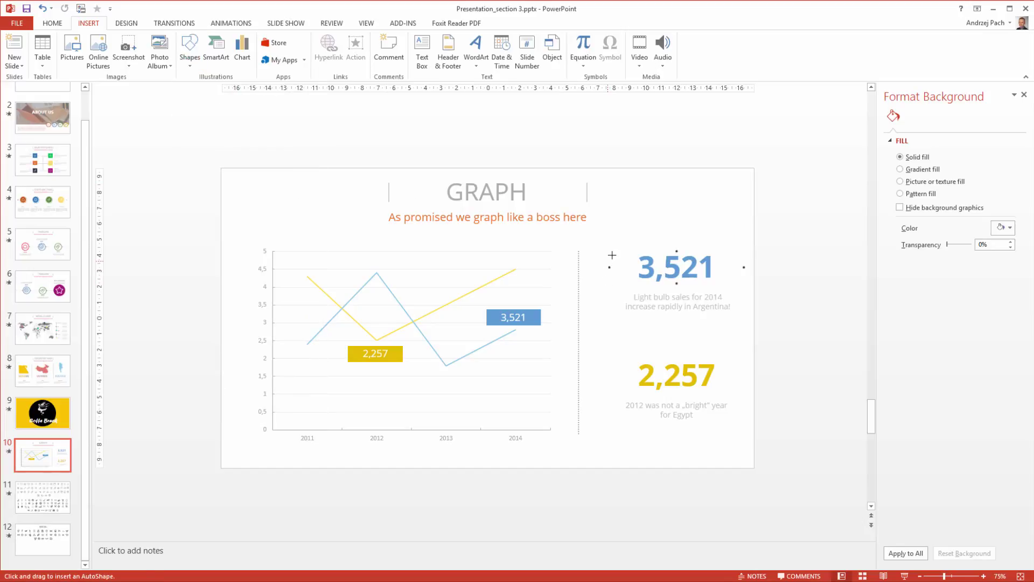
pyautogui.moveTo(609, 252); pyautogui.dragTo(616, 316)
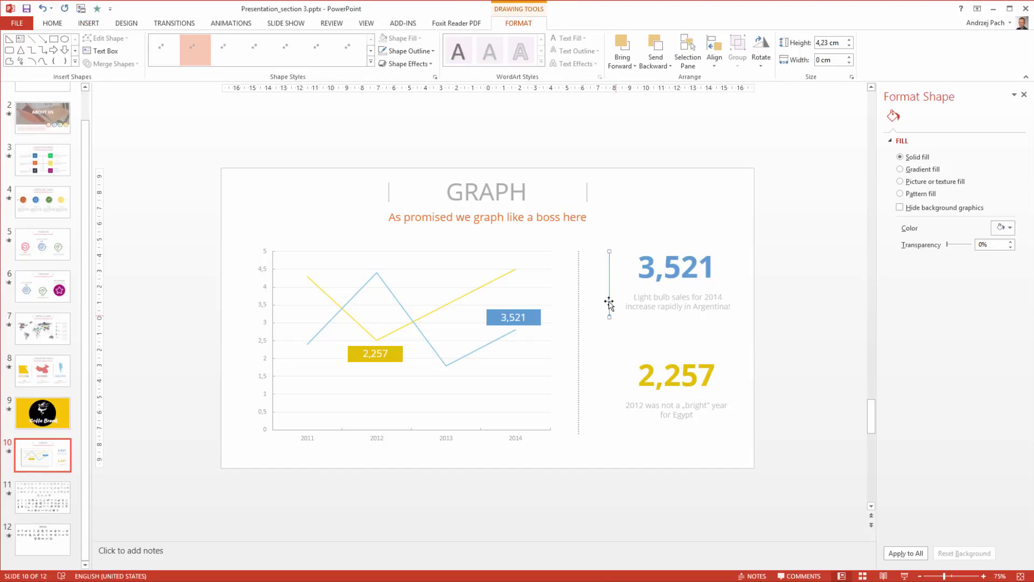
pyautogui.click(413, 52)
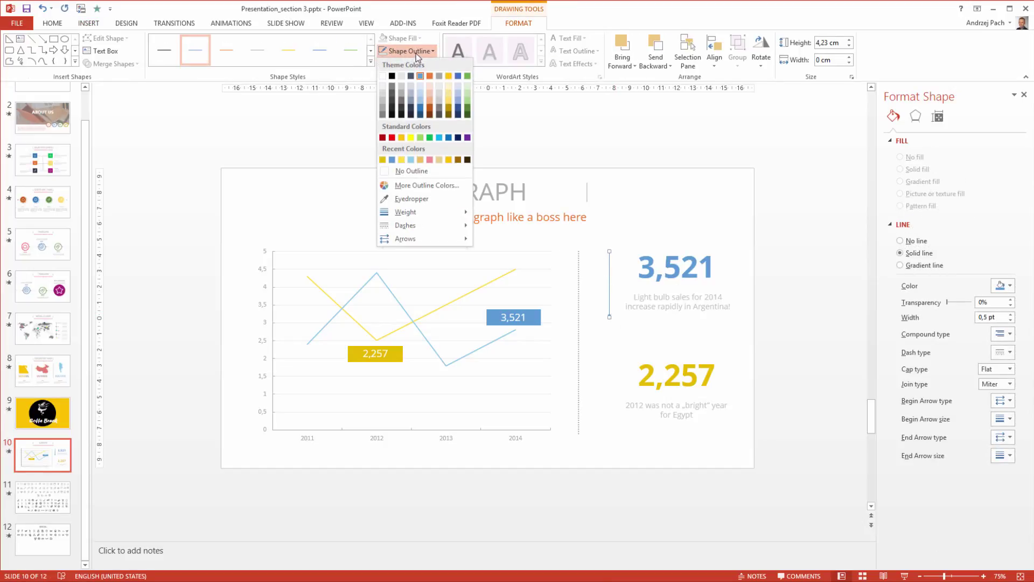
pyautogui.moveTo(438, 213)
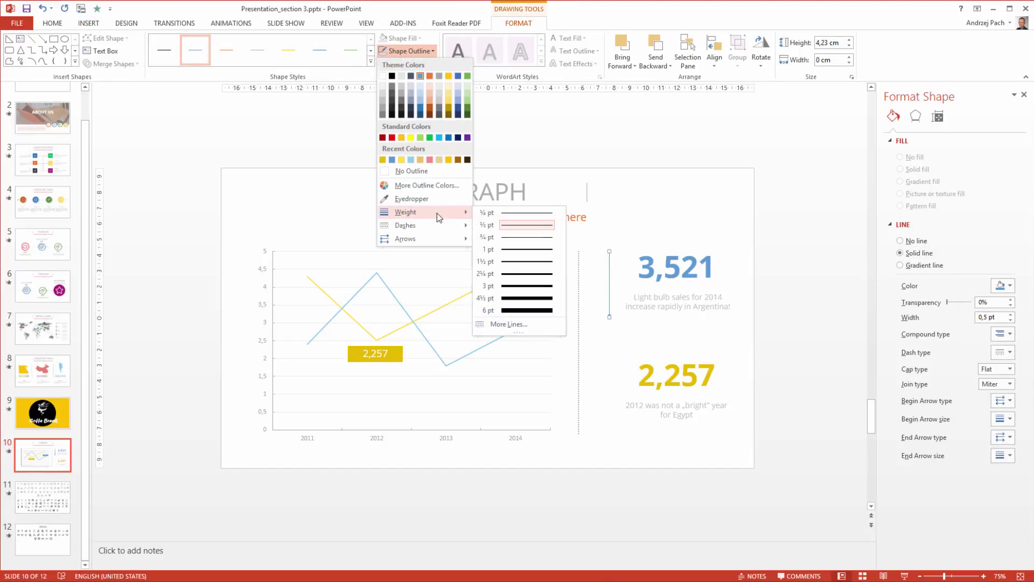
pyautogui.click(521, 324)
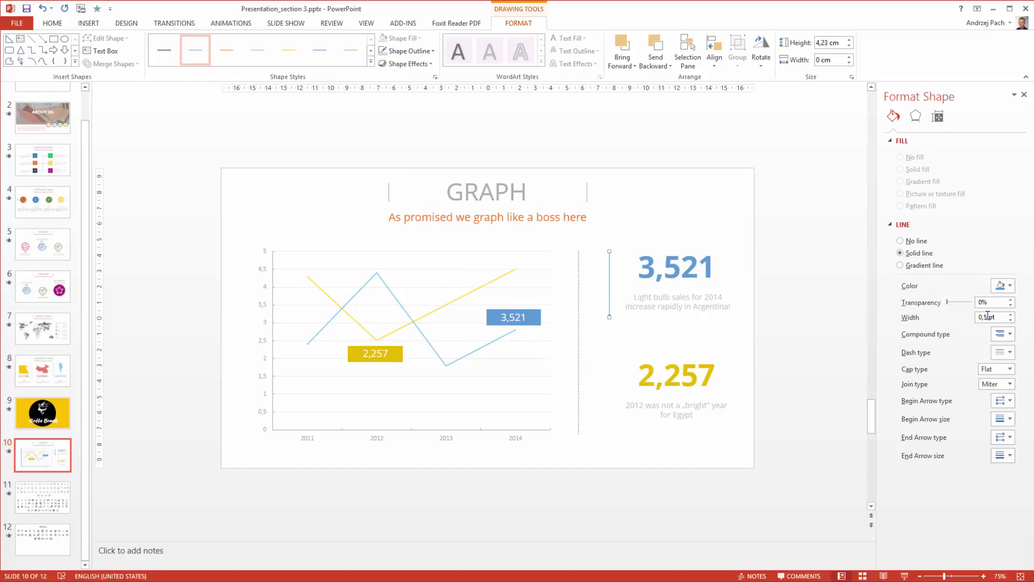
pyautogui.click(1011, 315)
pyautogui.click(1011, 315)
pyautogui.click(1011, 315)
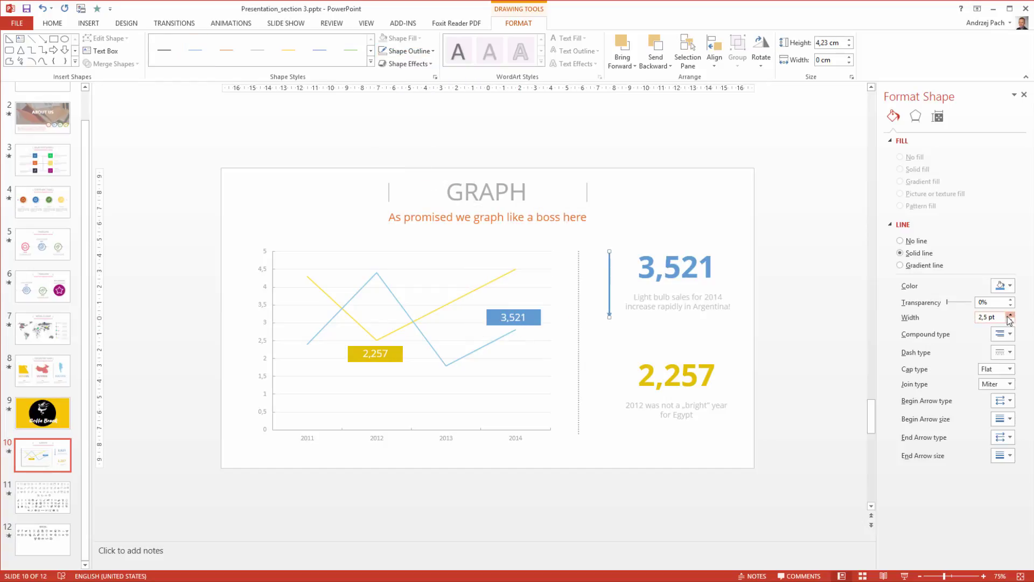
pyautogui.moveTo(1011, 315); pyautogui.dragTo(1011, 320)
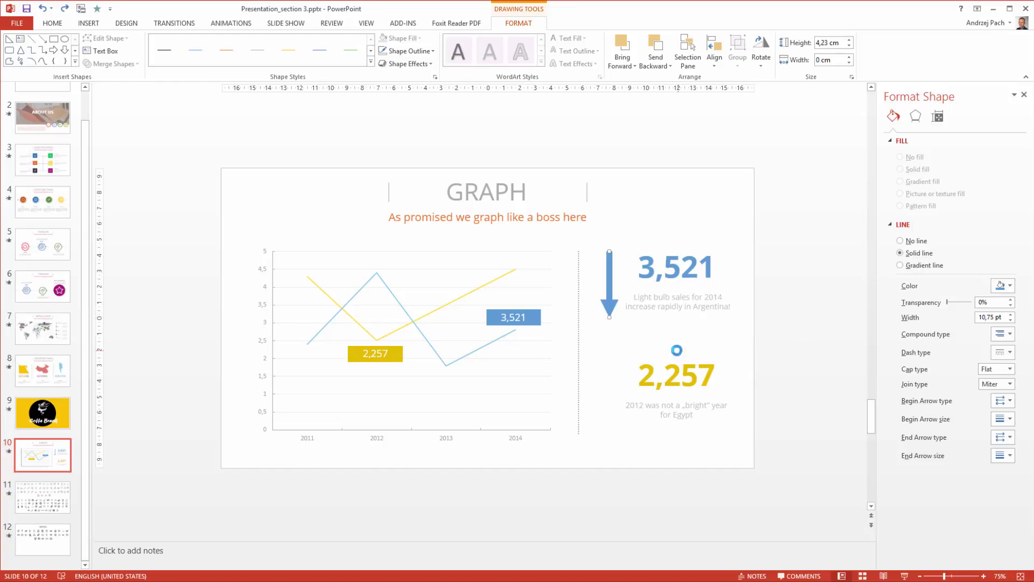
# Copy the arrow down beside 2,257 and colour it yellow with the eyedropper.
pyautogui.moveTo(609, 313); pyautogui.dragTo(607, 420)
pyautogui.click(52, 23)
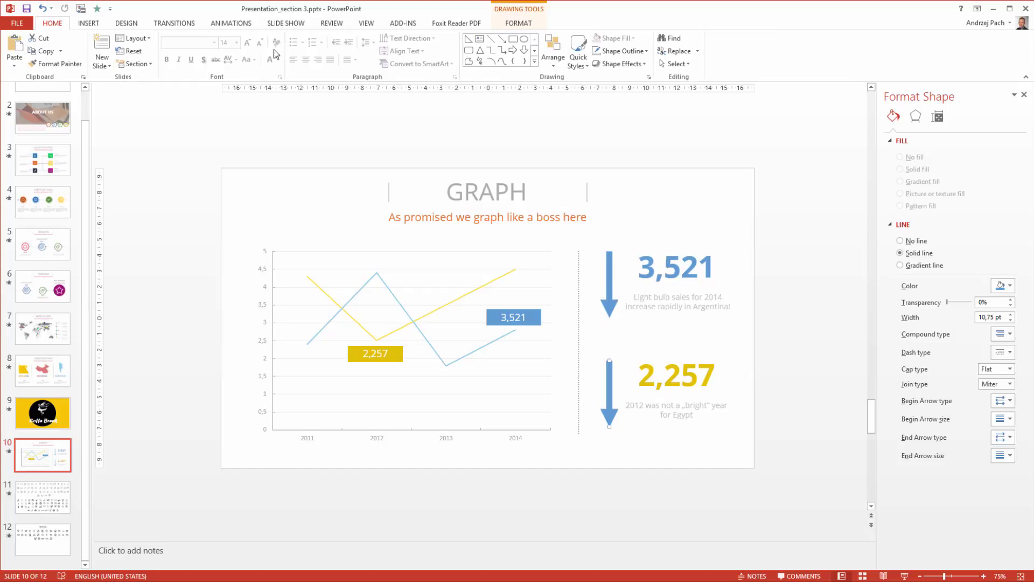
pyautogui.click(514, 22)
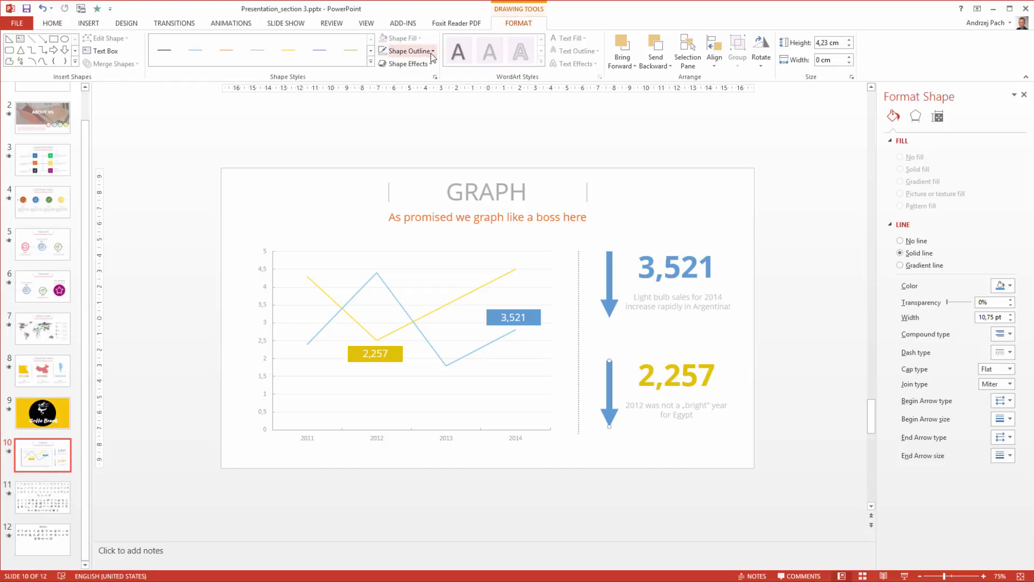
pyautogui.click(409, 50)
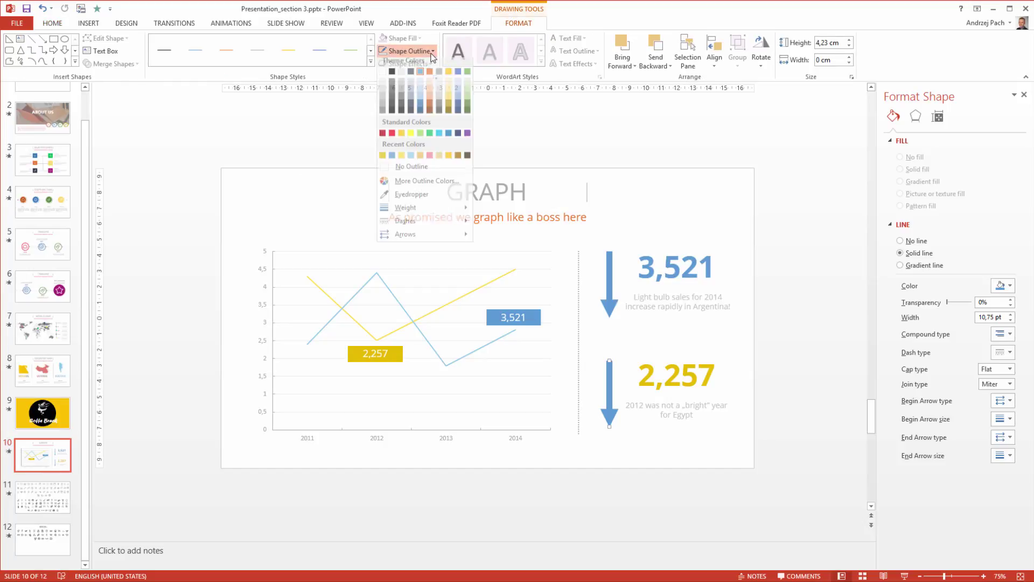
pyautogui.click(418, 199)
pyautogui.click(655, 364)
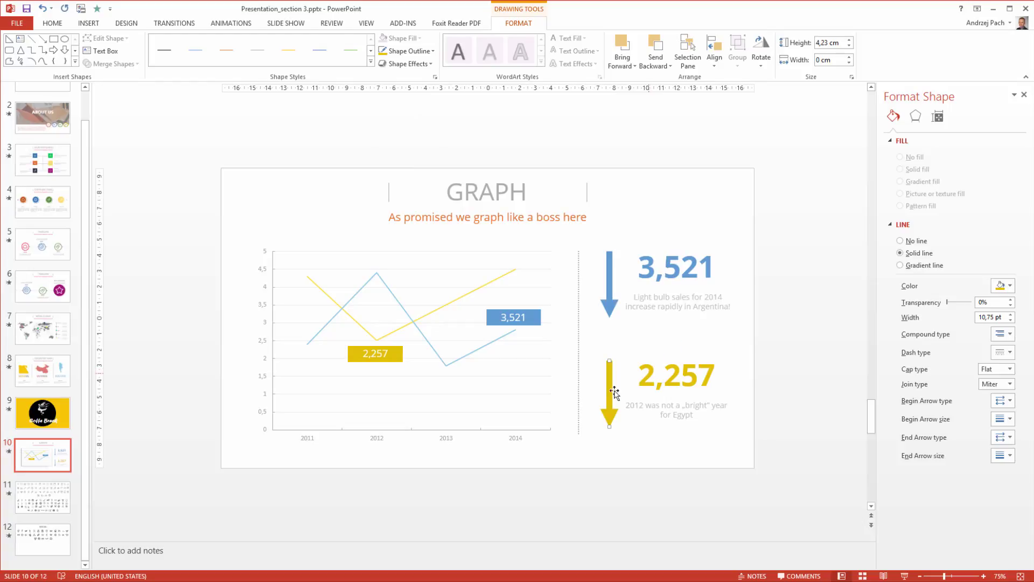
# Nudge the 2,257 group slightly right and make the blue arrow point upward.
pyautogui.moveTo(793, 464); pyautogui.dragTo(622, 325)
pyautogui.moveTo(610, 401); pyautogui.dragTo(612, 401)
pyautogui.click(617, 453)
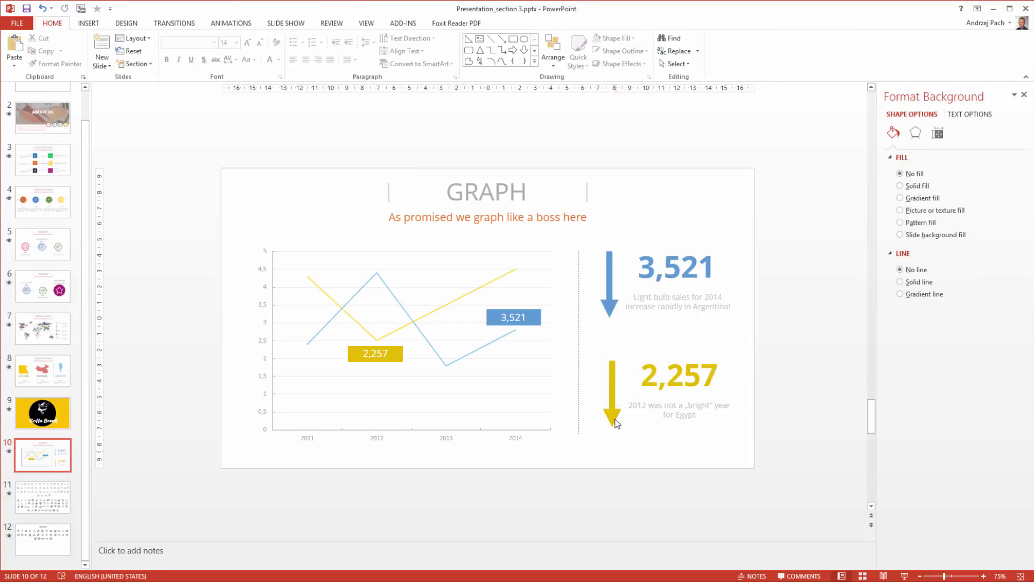
pyautogui.click(613, 421)
pyautogui.click(609, 317)
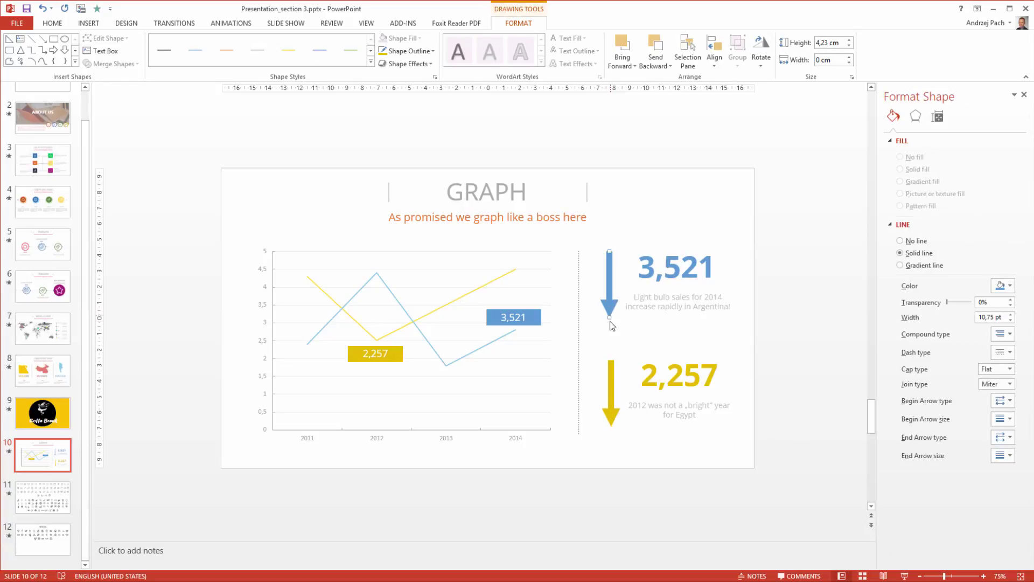
pyautogui.moveTo(608, 317); pyautogui.dragTo(607, 176)
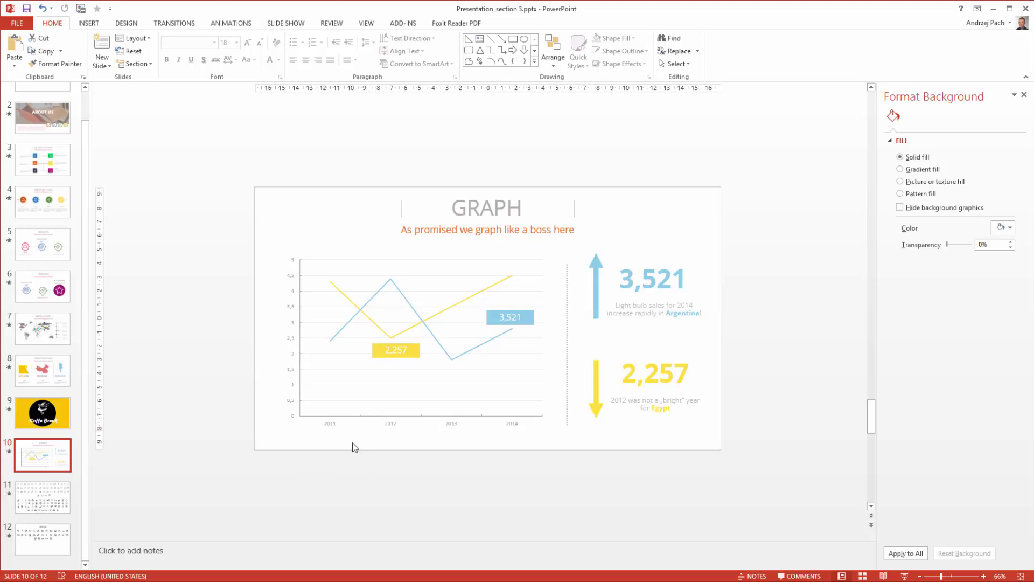
# Select the blue arrow and both 3,521 boxes and try the Contrasting Color emphasis effect.
pyautogui.click(232, 23)
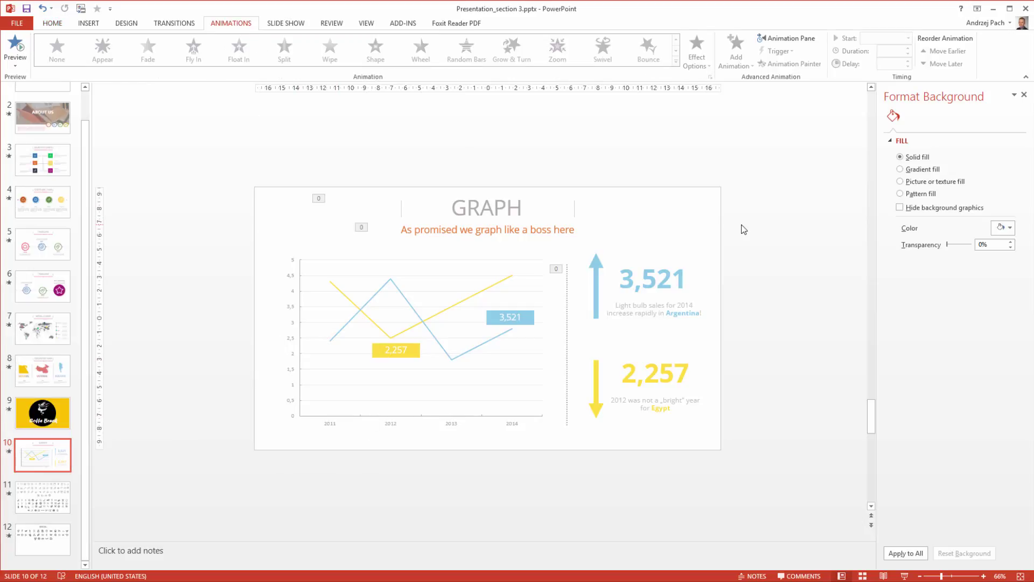
pyautogui.moveTo(741, 223); pyautogui.dragTo(577, 341)
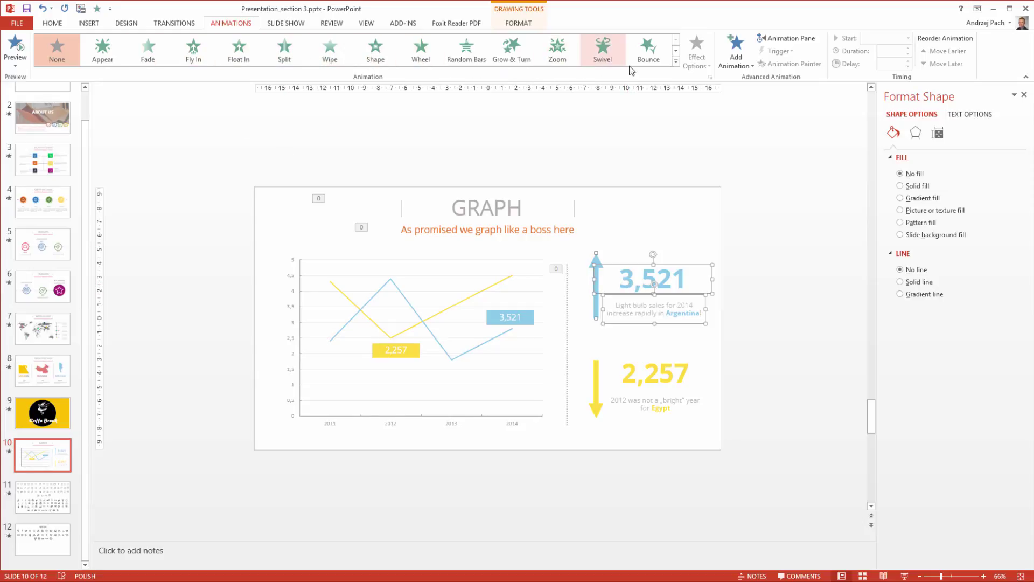
pyautogui.click(676, 62)
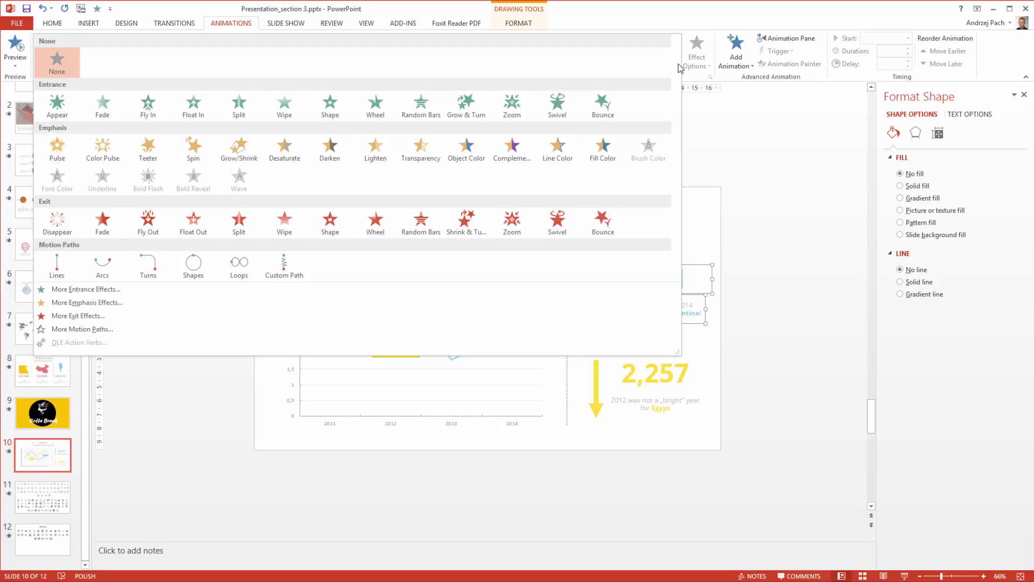
pyautogui.click(124, 302)
pyautogui.moveTo(474, 173); pyautogui.dragTo(830, 200)
pyautogui.click(807, 302)
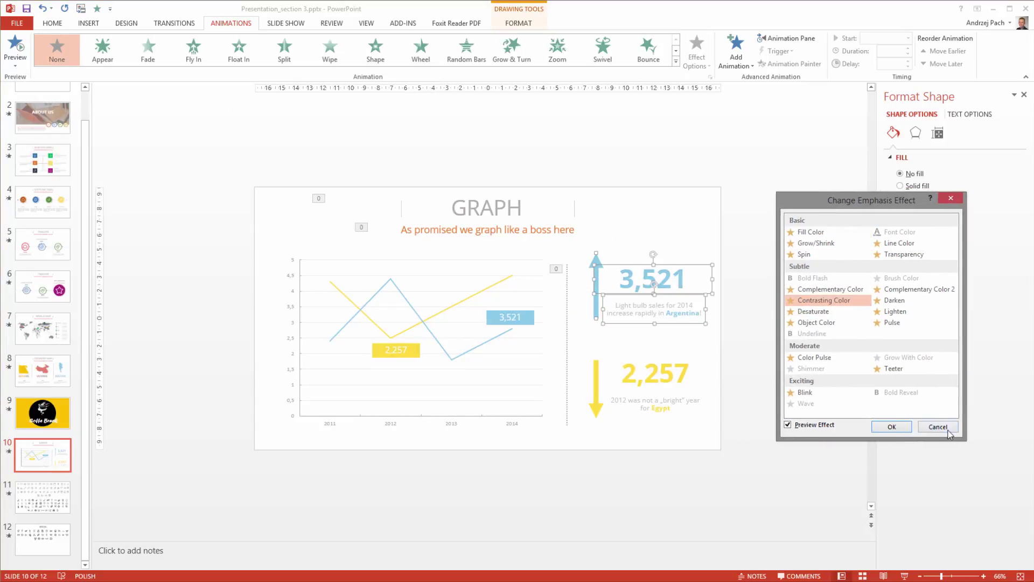
pyautogui.press('Escape')
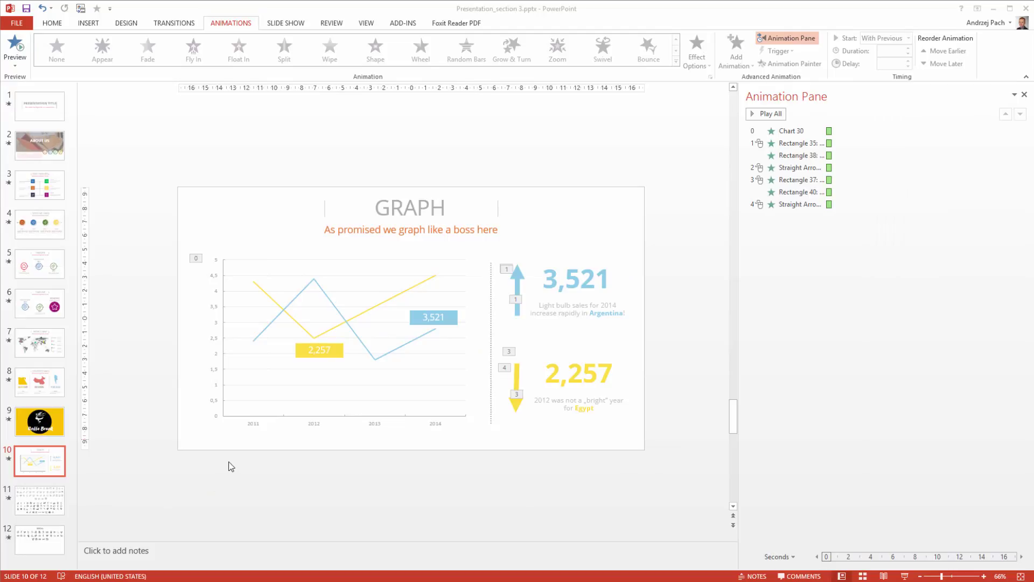
pyautogui.click(667, 364)
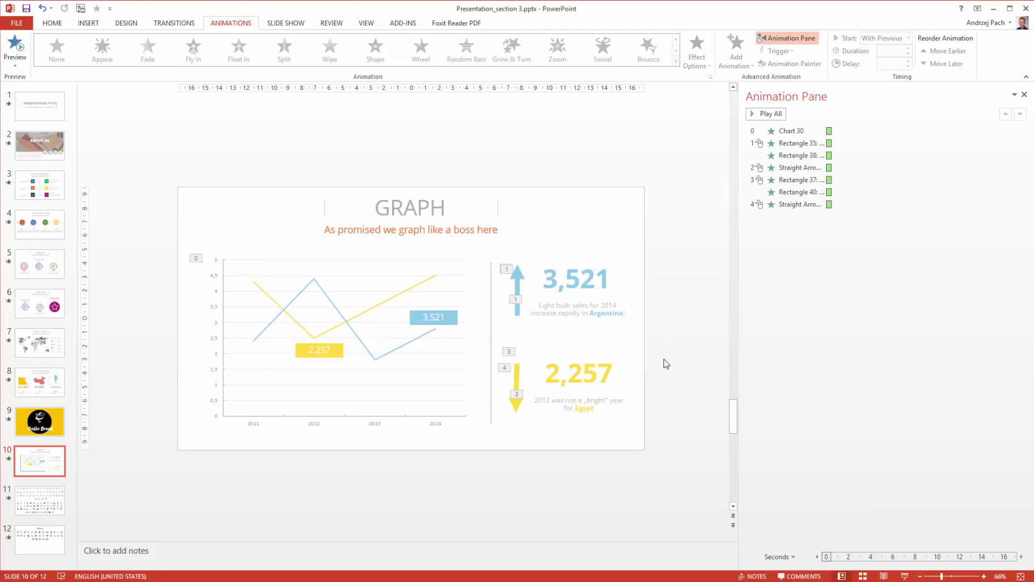